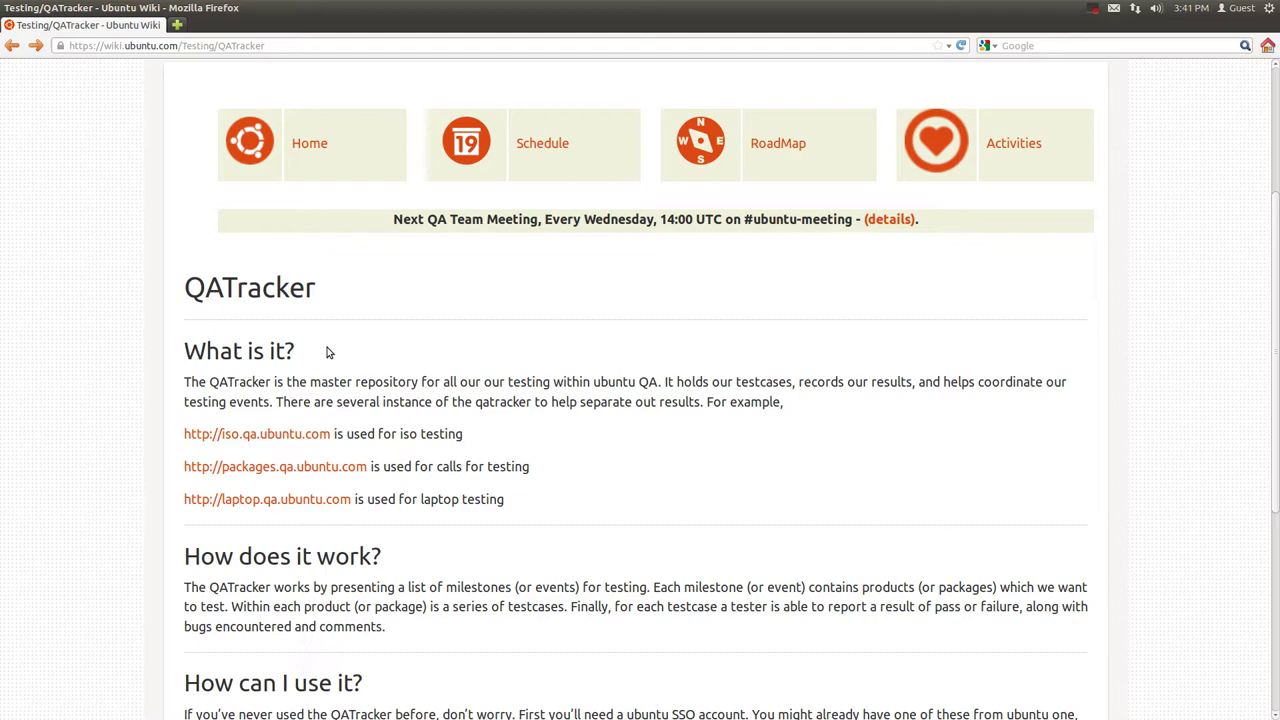
Step: Open the Call for Testing Walkthrough from the QATracker page in a new tab and switch to it
scroll(341, 368, down, 2)
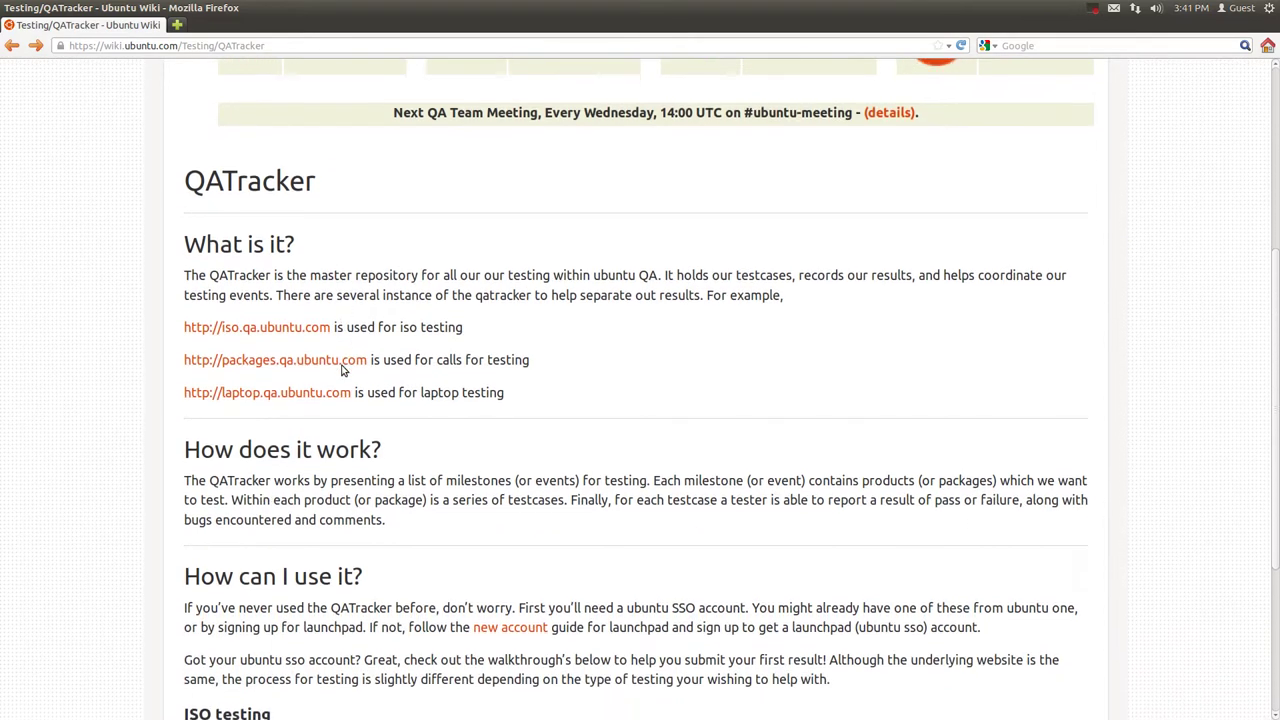
scroll(341, 368, down, 1)
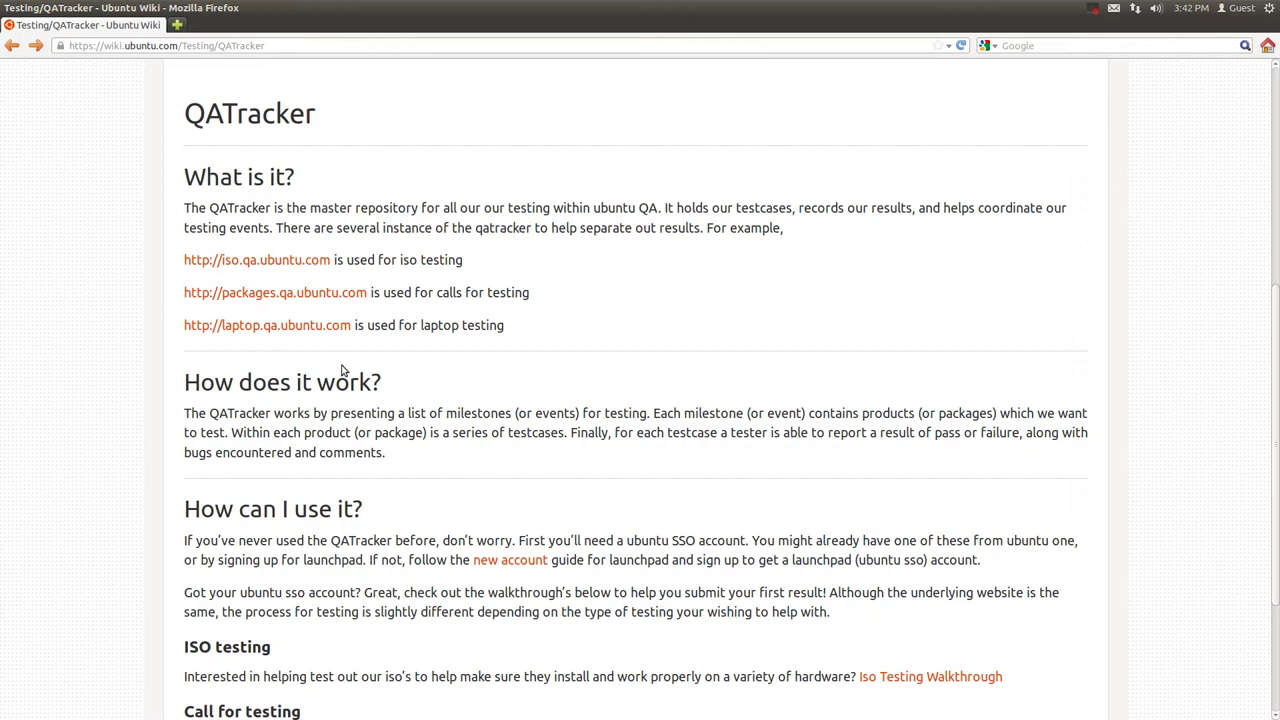
scroll(372, 390, down, 4)
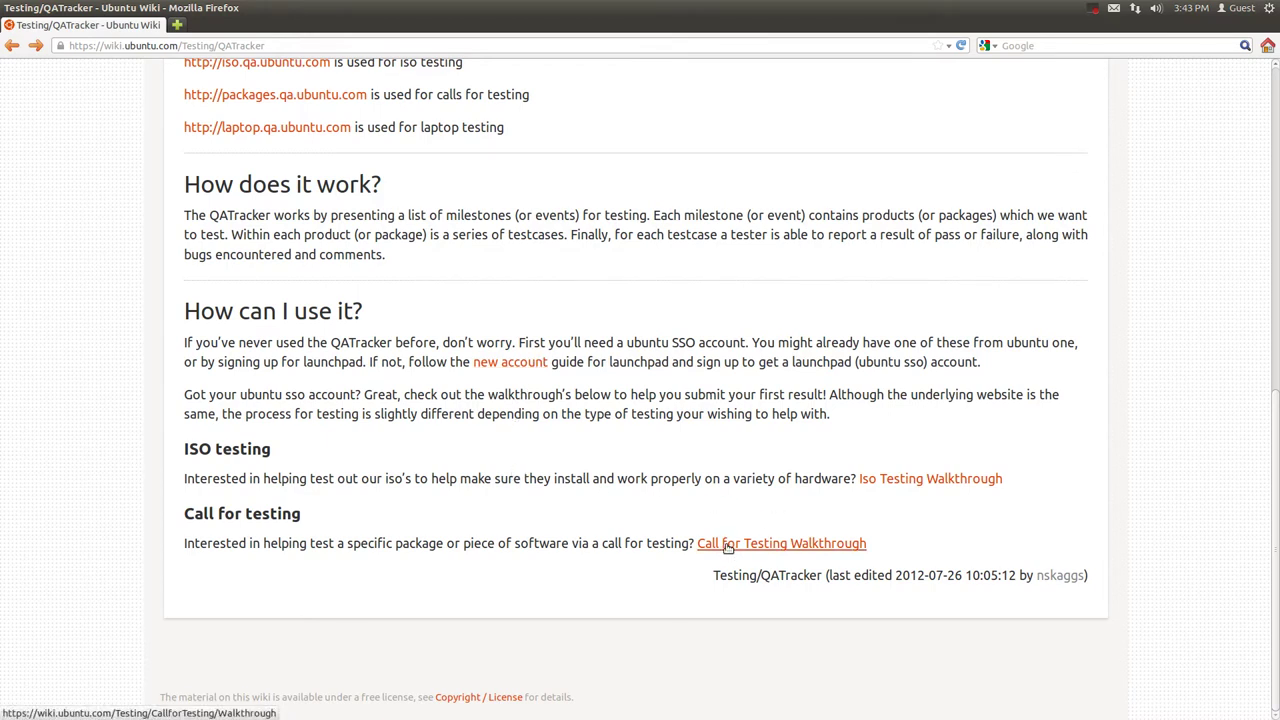
right_click(727, 547)
click(762, 553)
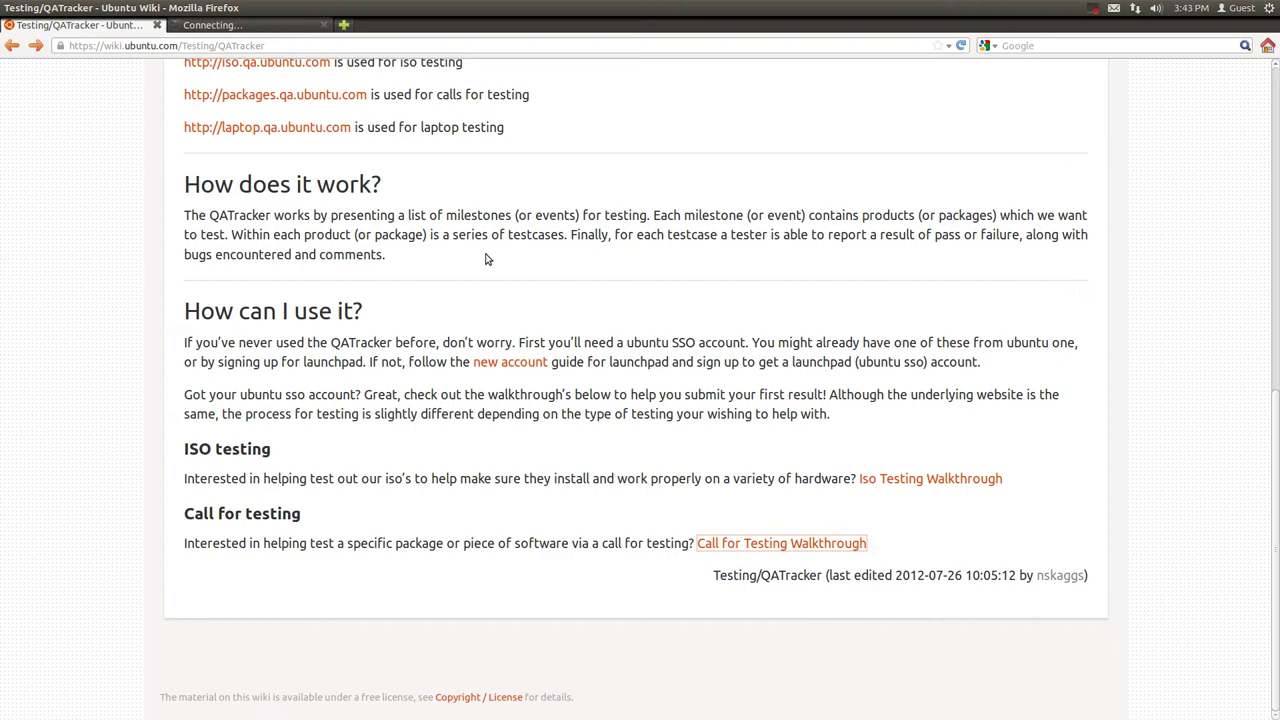
click(230, 25)
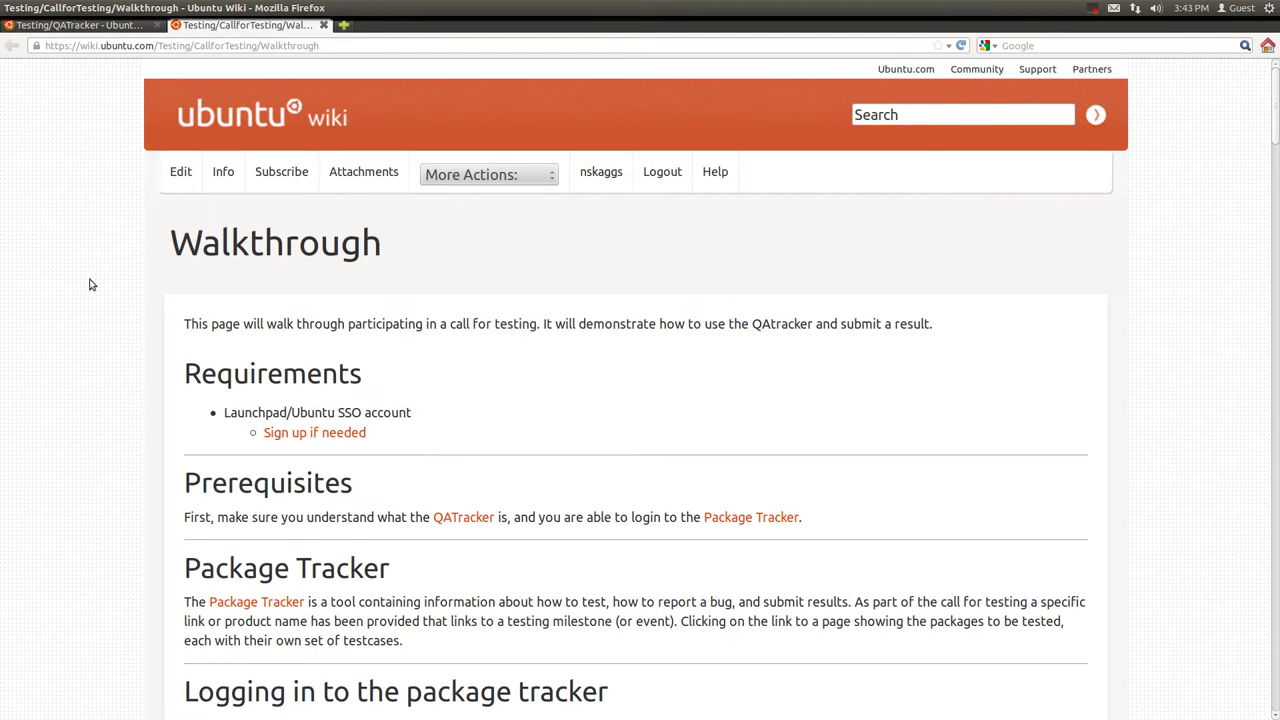
Step: Open the Package Tracker linked under Prerequisites in a new tab and sign in to it through Ubuntu Single Sign On
scroll(84, 305, down, 2)
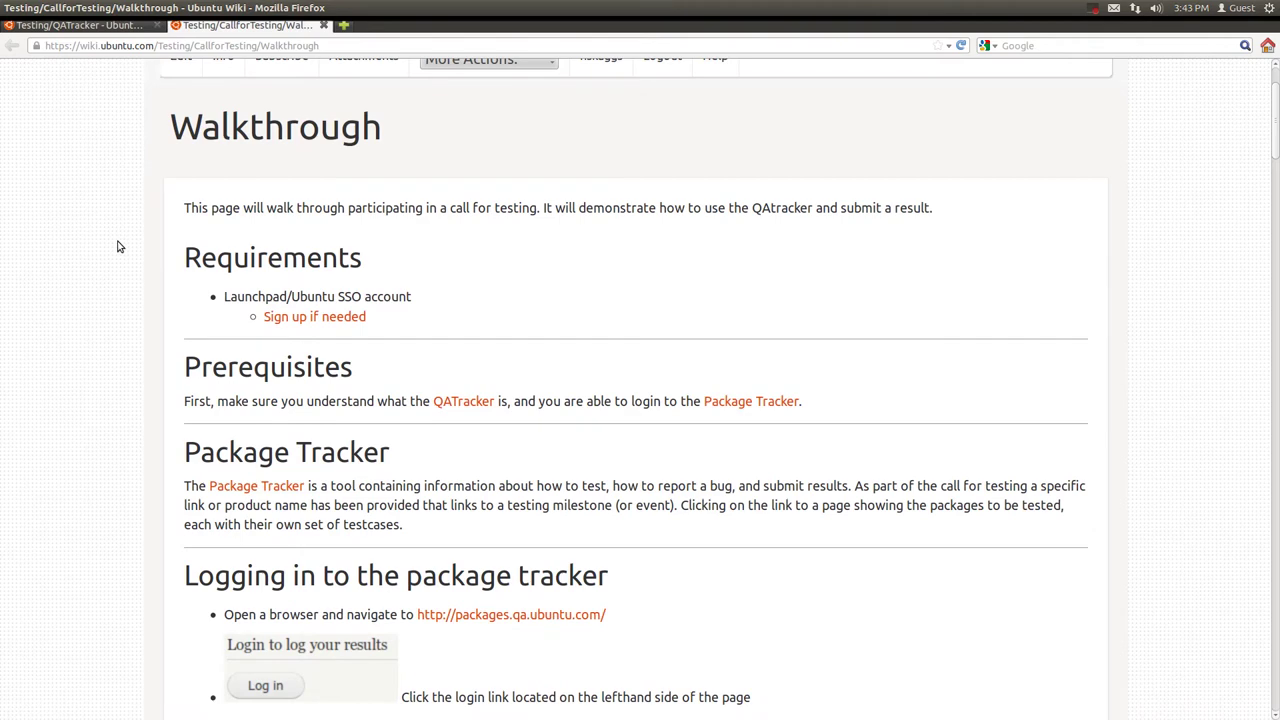
scroll(89, 232, down, 2)
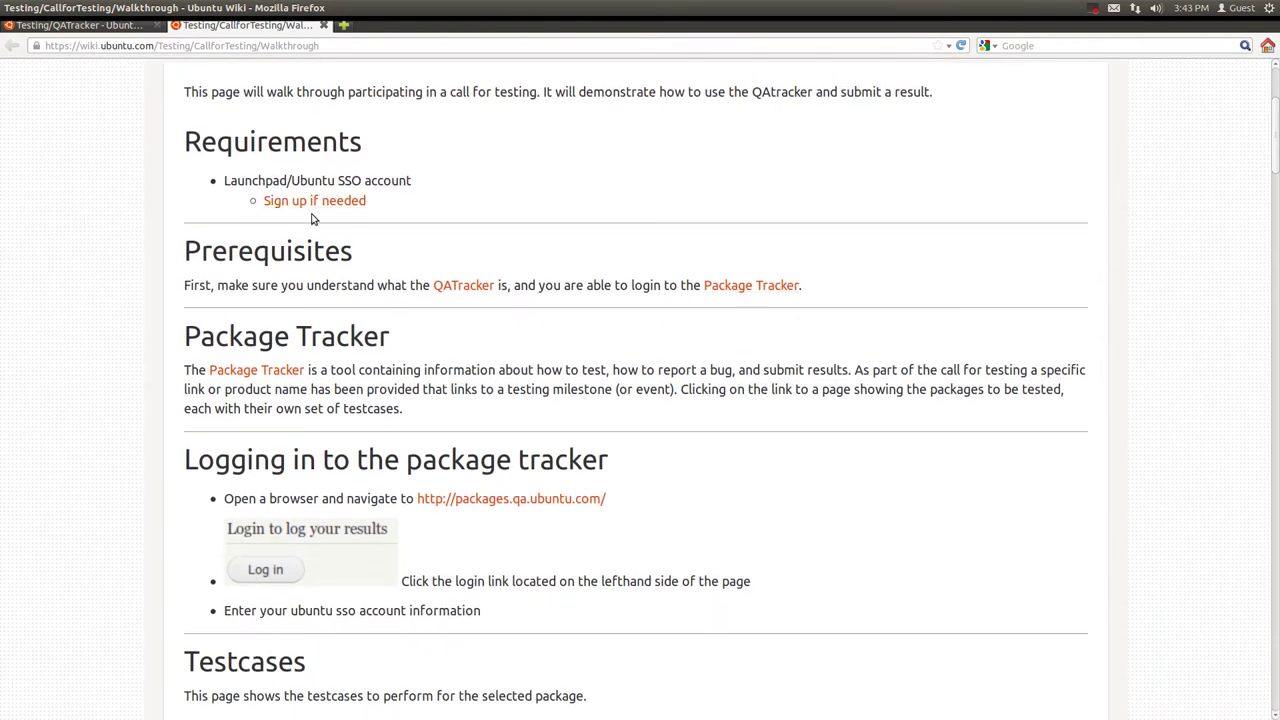
right_click(745, 289)
click(752, 296)
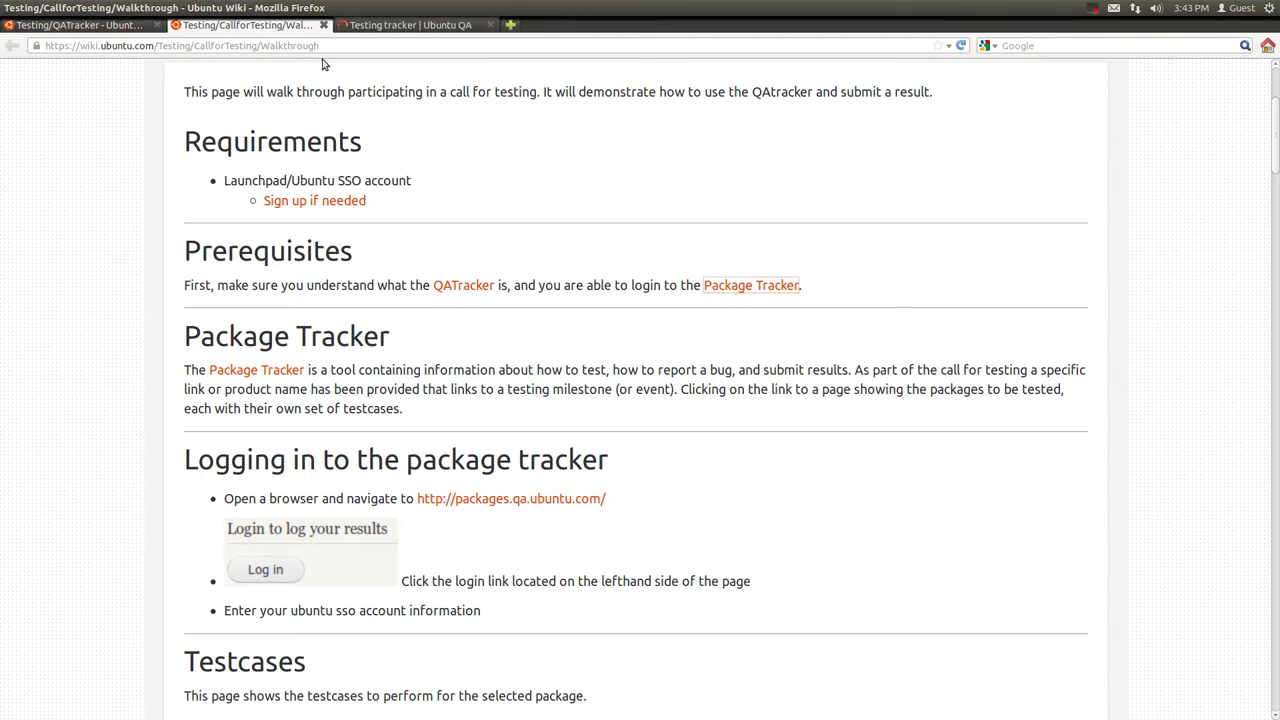
click(358, 26)
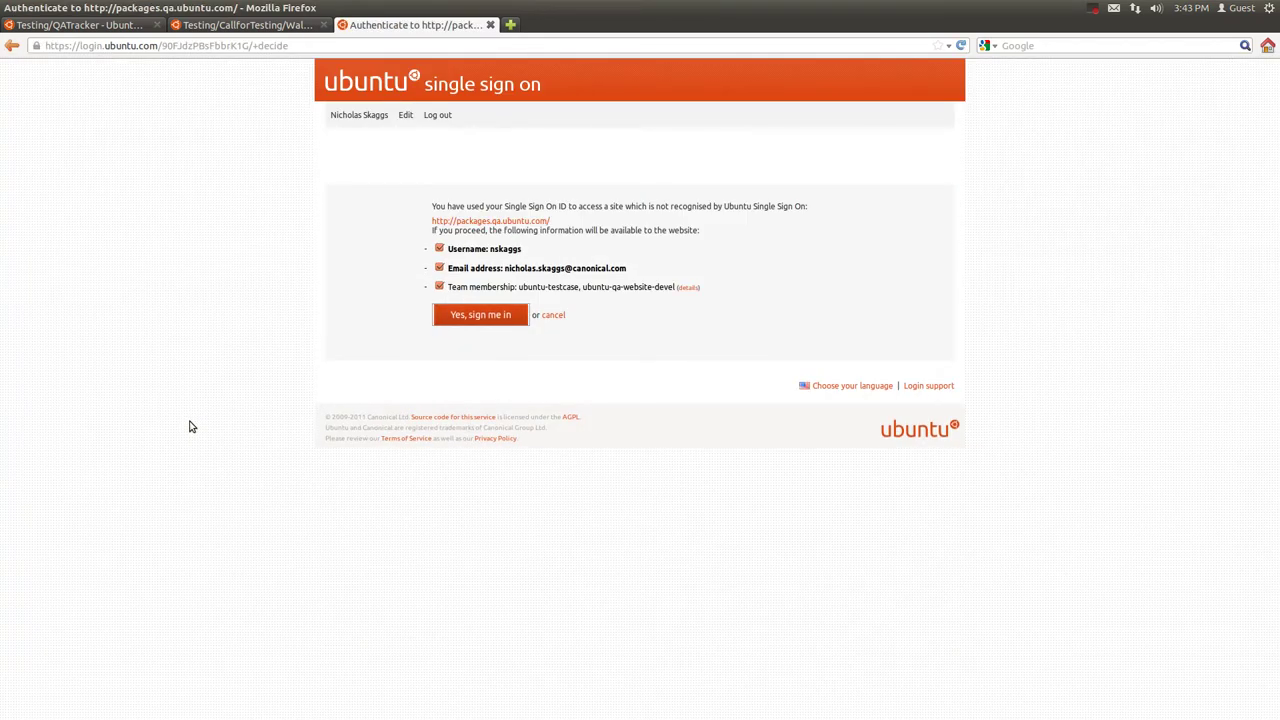
click(460, 316)
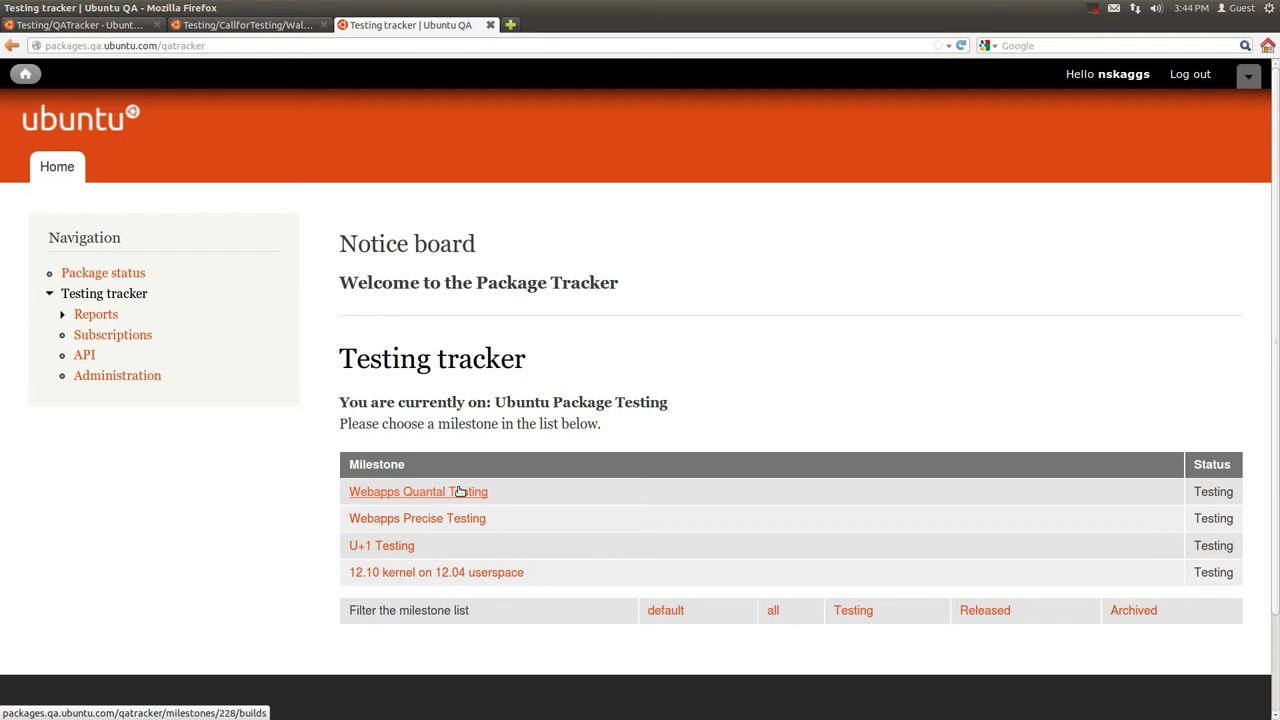
Step: Open the Webapps Quantal Testing milestone and include removed and superseded builds to examine the bugs of the superseded Ubuntu Online Accounts build
click(459, 491)
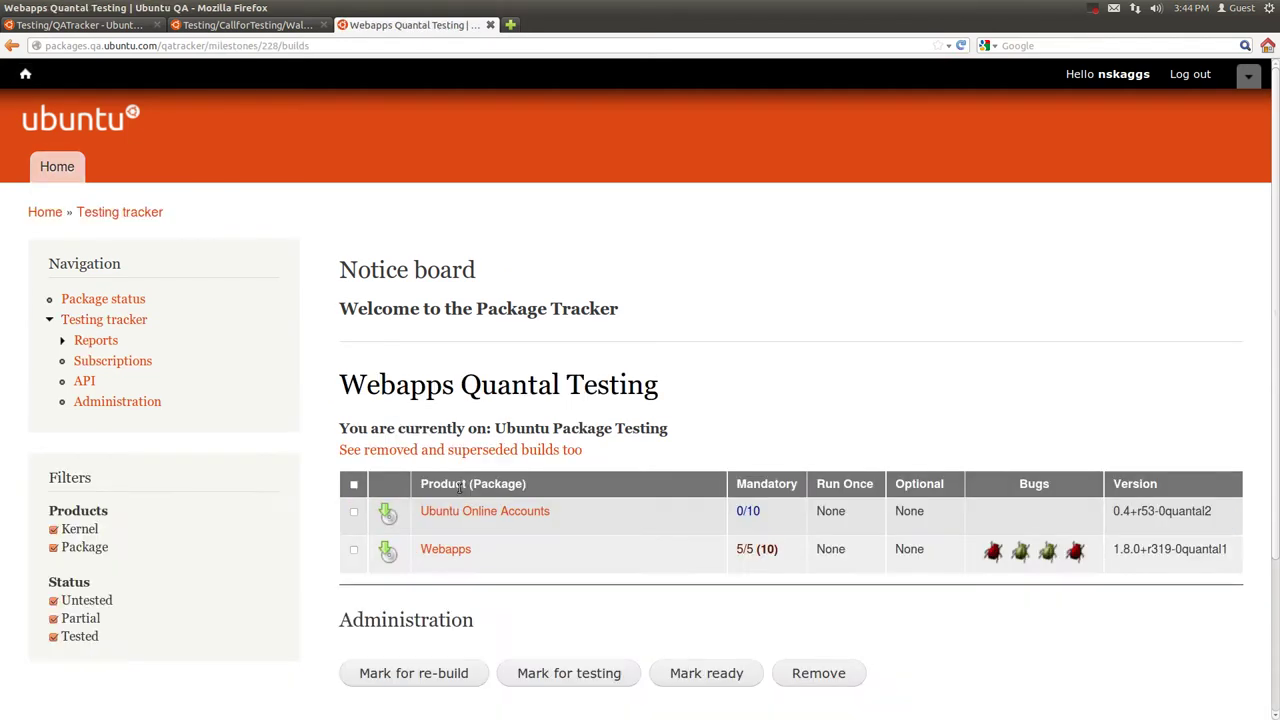
scroll(262, 476, down, 2)
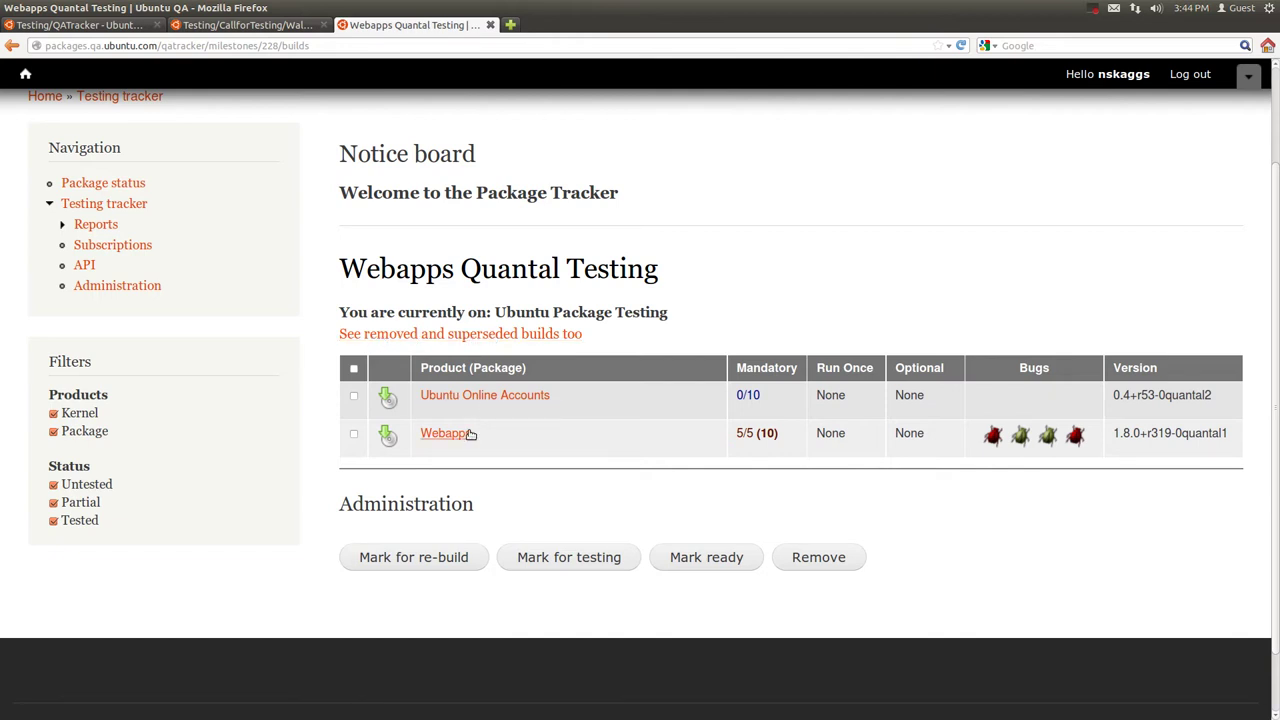
click(505, 338)
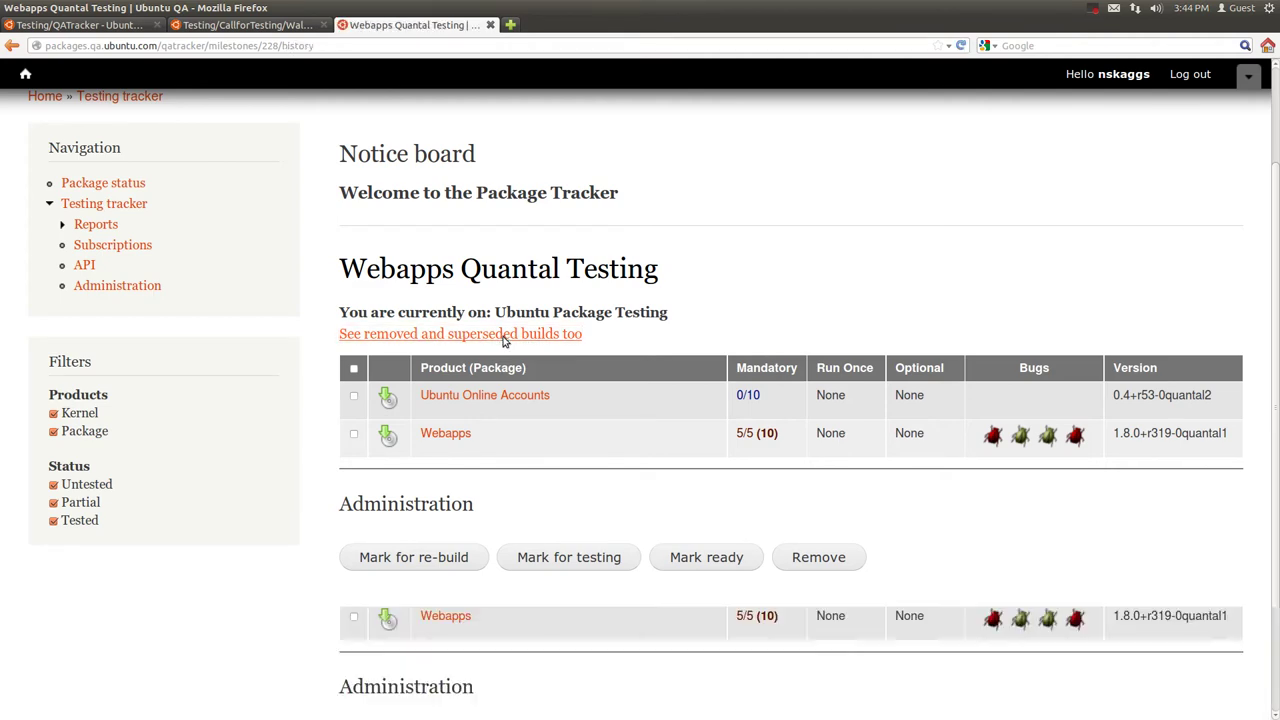
scroll(621, 393, down, 2)
scroll(621, 393, down, 1)
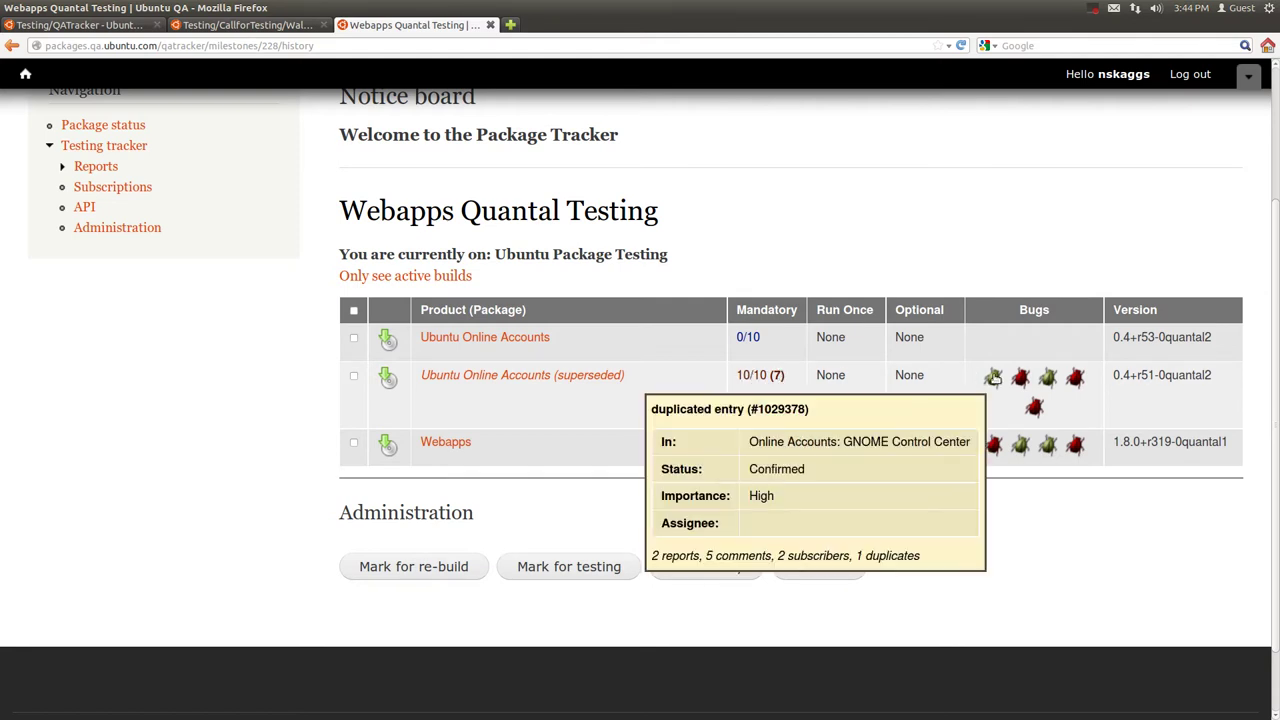
mouse_move(1040, 380)
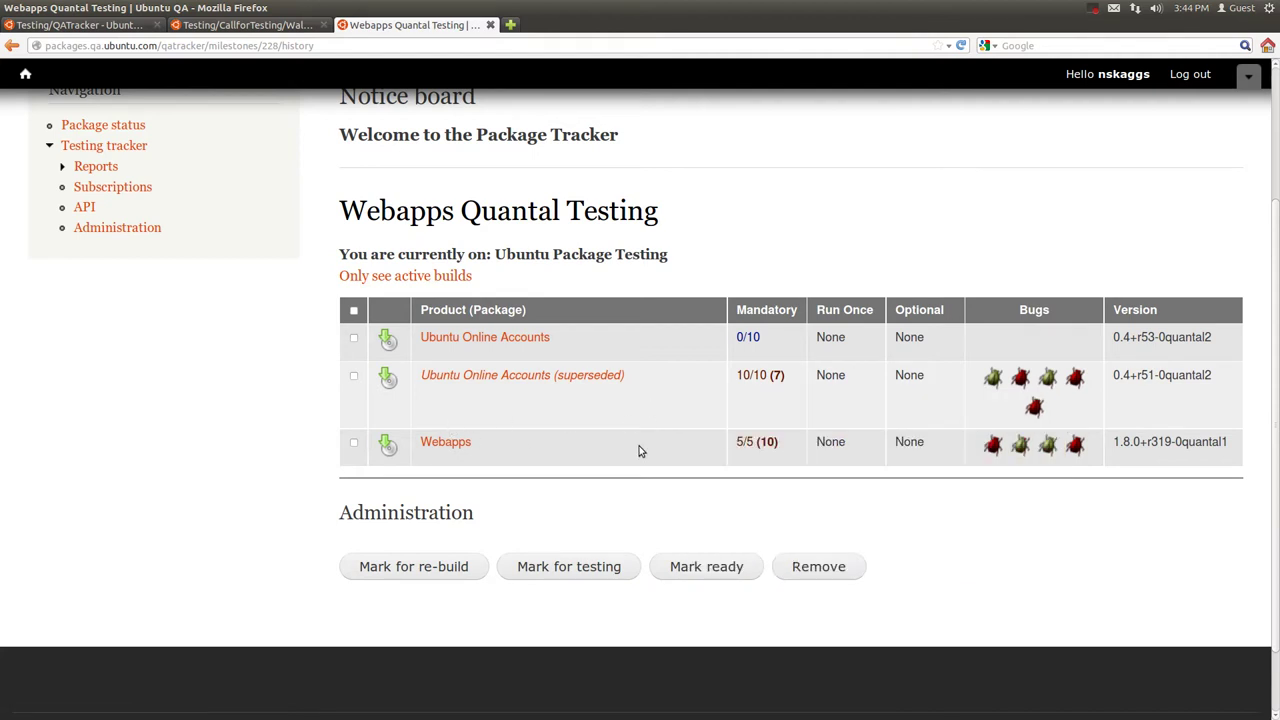
Step: Restrict the milestone to active builds and open the testcases of the Webapps product
click(445, 280)
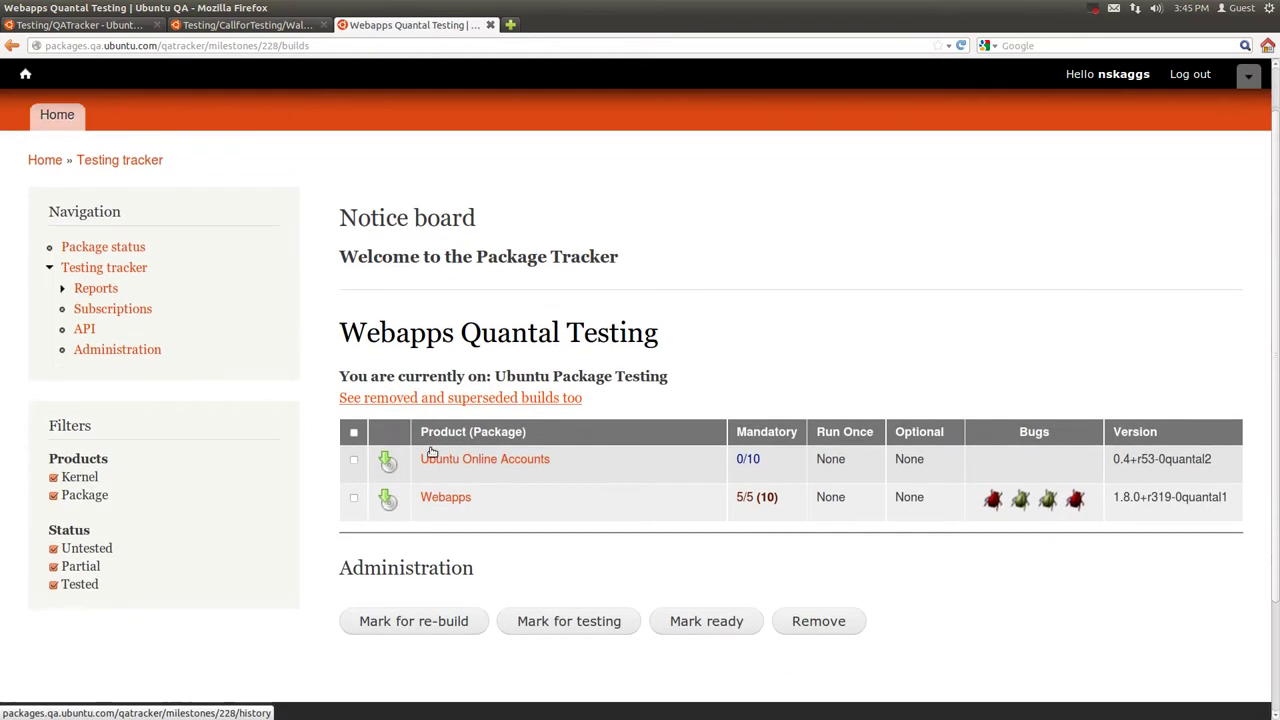
scroll(430, 452, down, 2)
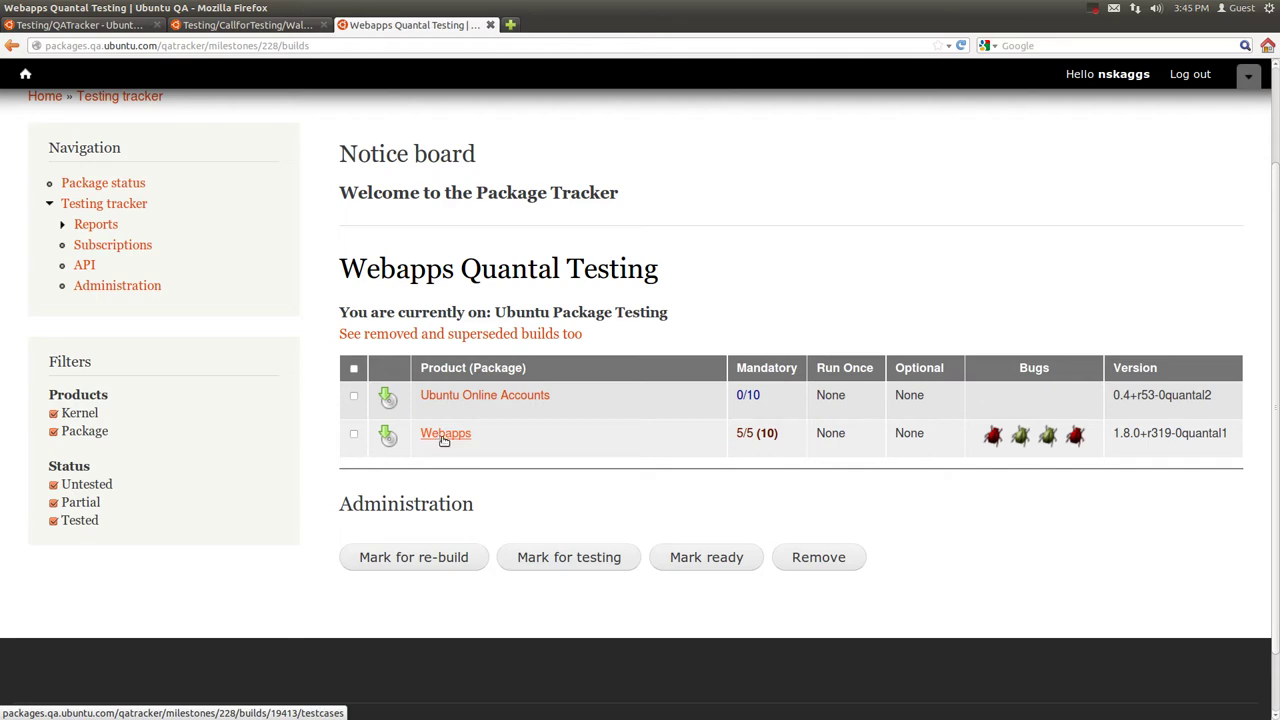
click(443, 434)
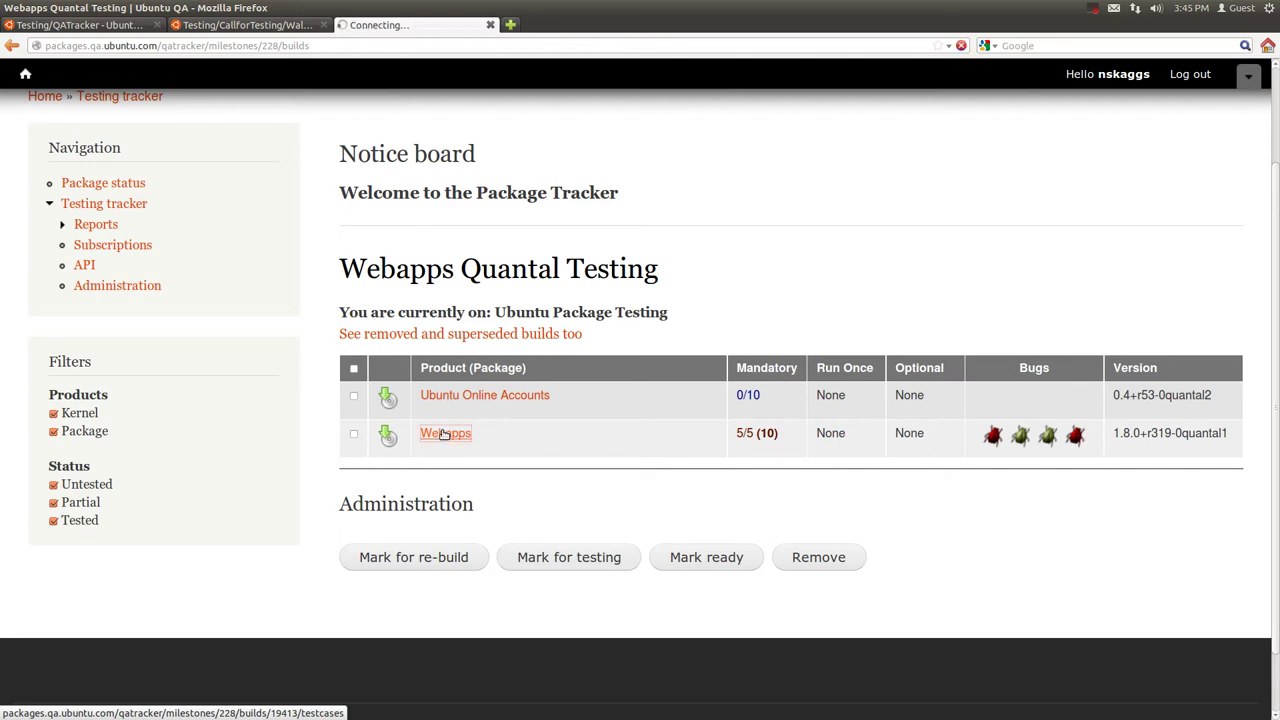
scroll(277, 443, down, 3)
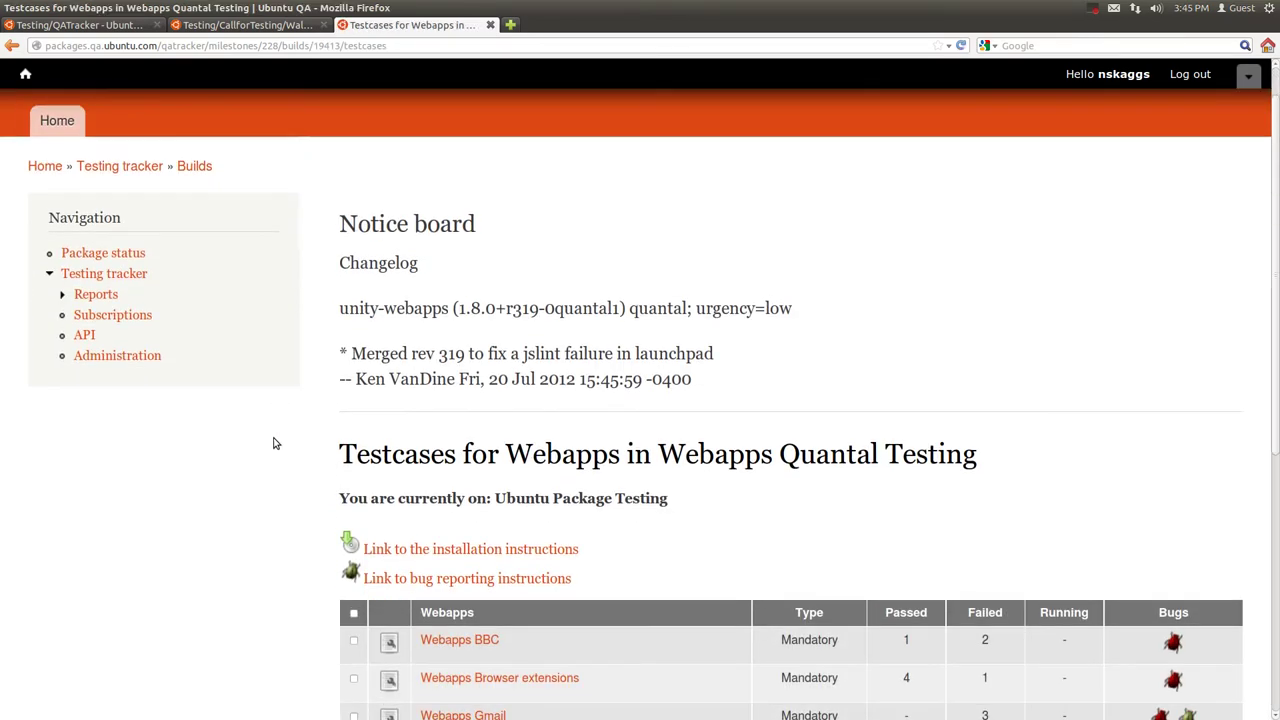
scroll(276, 443, down, 2)
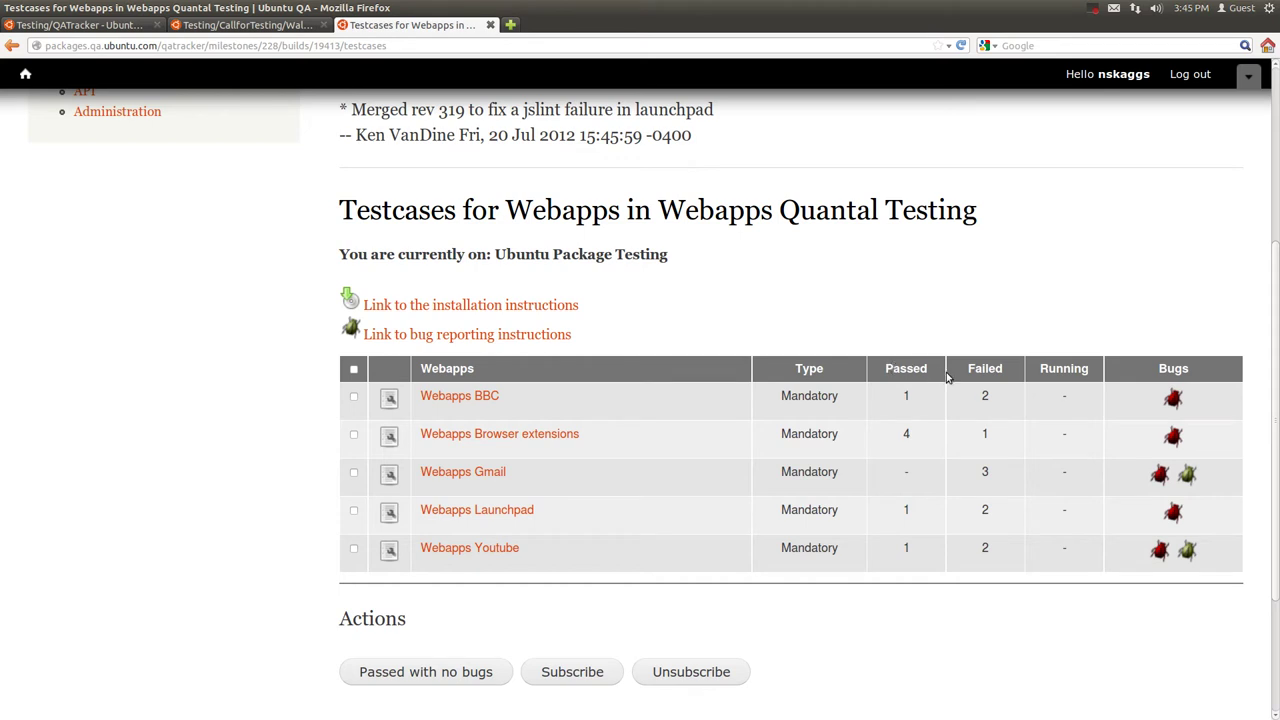
Step: Examine the bug summaries attached to the Webapps BBC, Browser extensions, Gmail and Launchpad testcases
mouse_move(1172, 399)
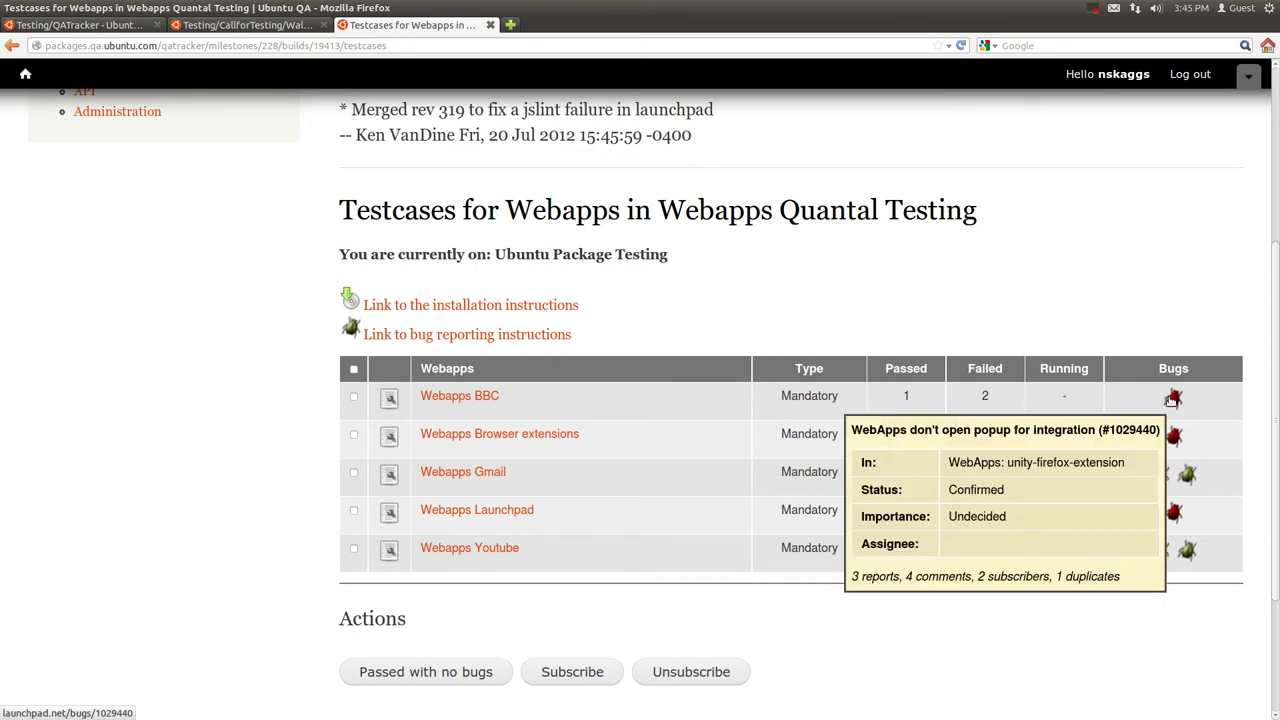
mouse_move(1173, 436)
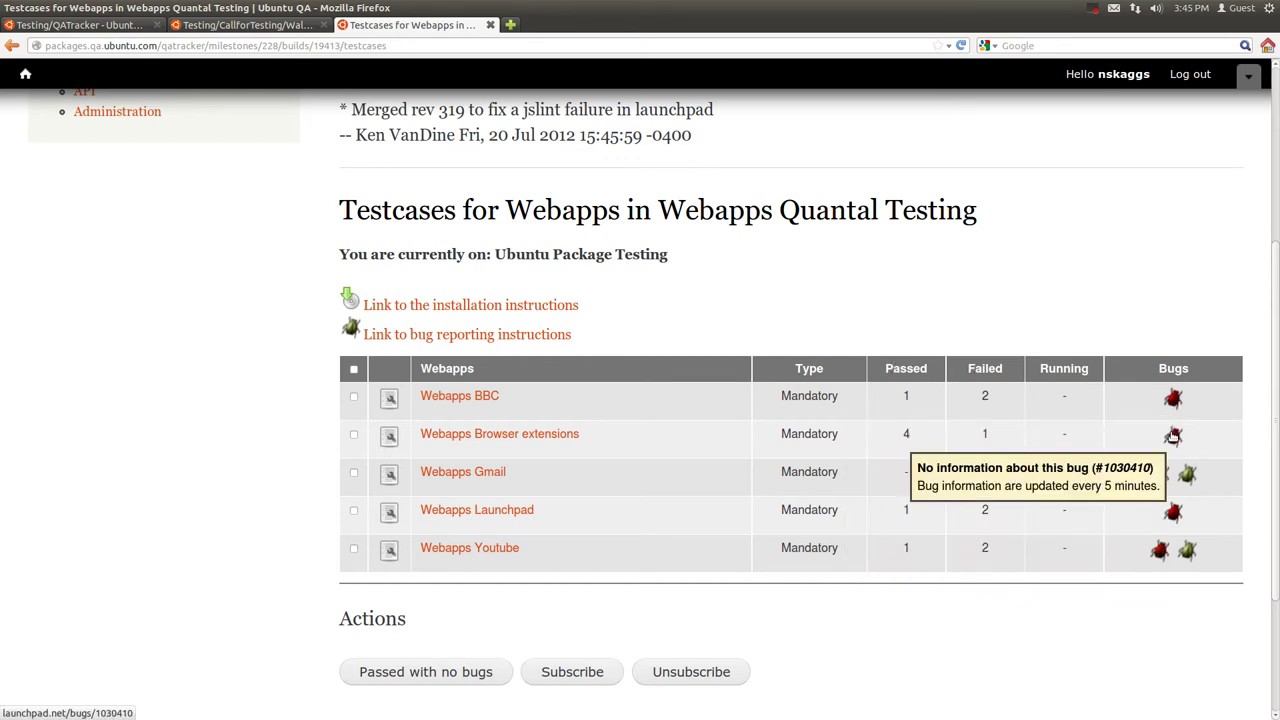
mouse_move(1187, 476)
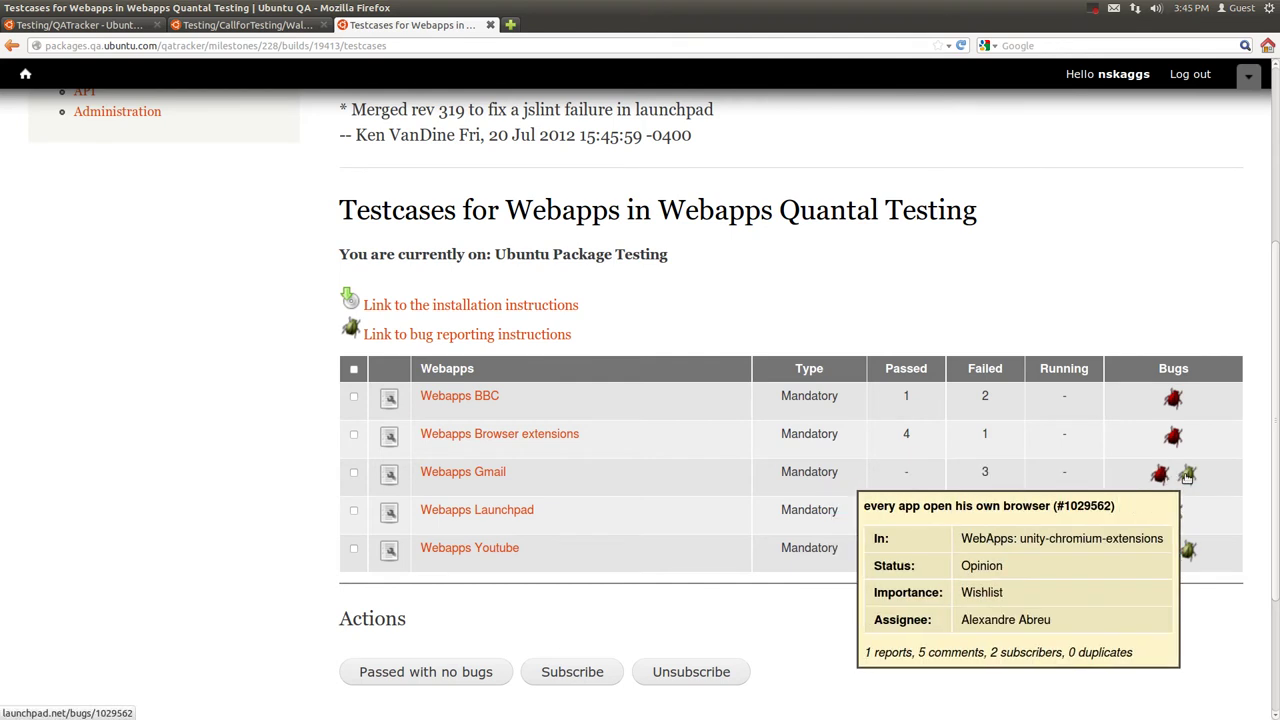
mouse_move(1172, 513)
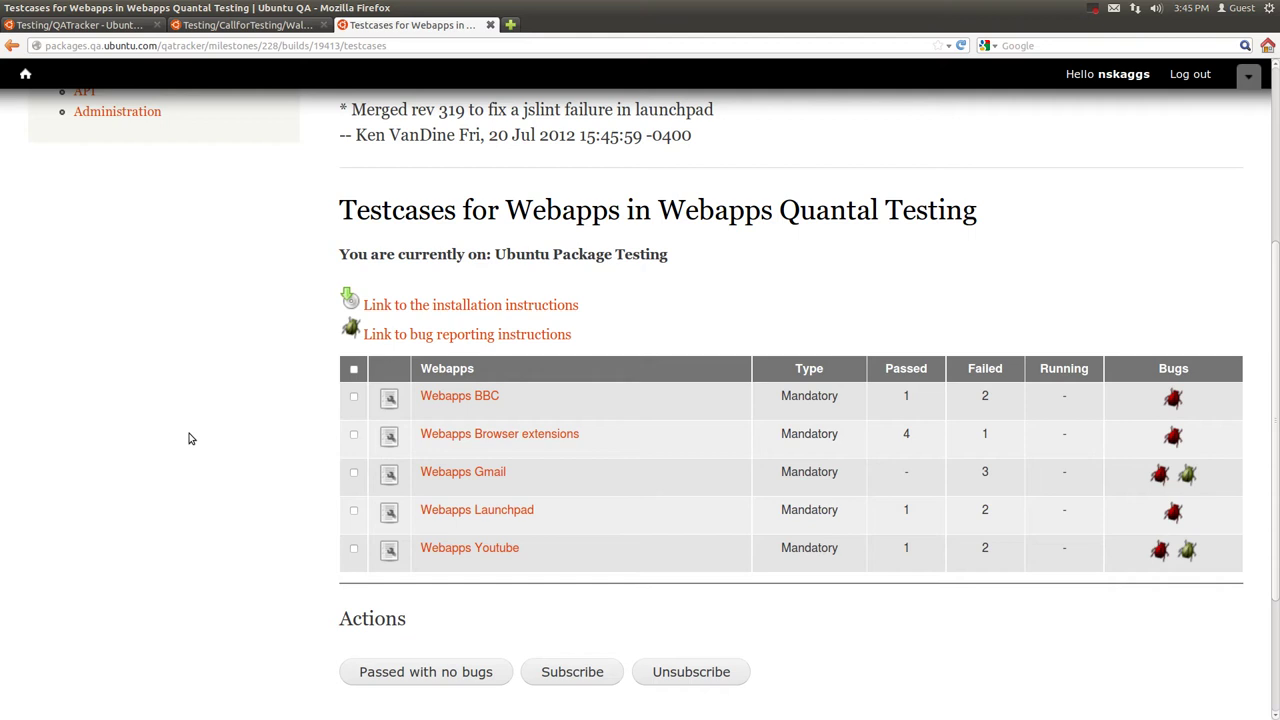
Step: Open the installation instructions for Webapps and review the Install Webapps and Uninstall Webapps sections
scroll(192, 438, up, 1)
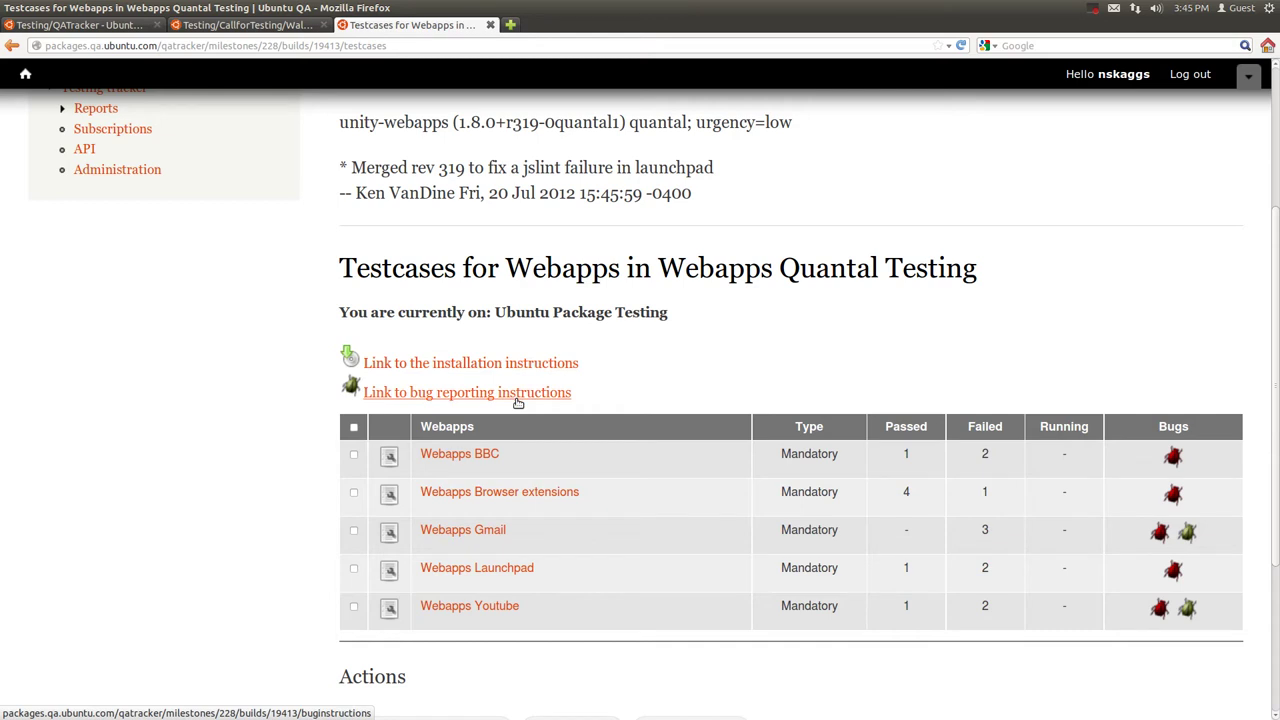
scroll(200, 360, down, 2)
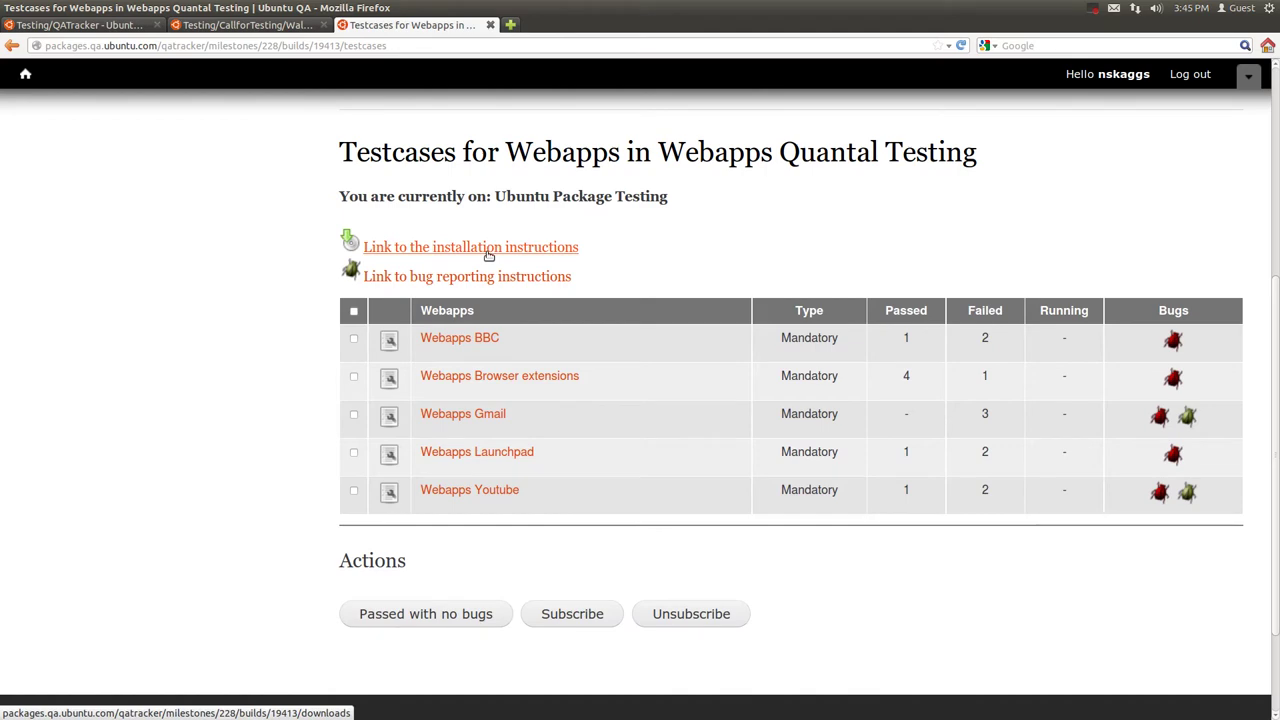
click(487, 254)
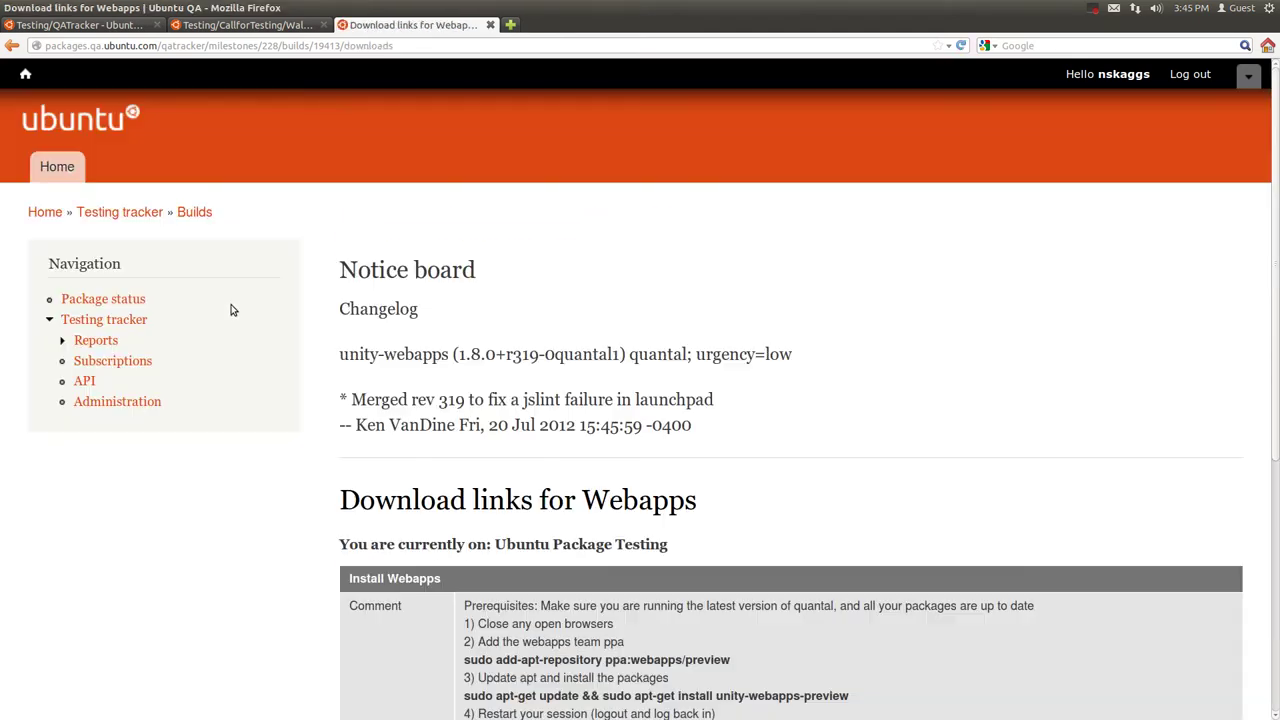
scroll(288, 540, down, 4)
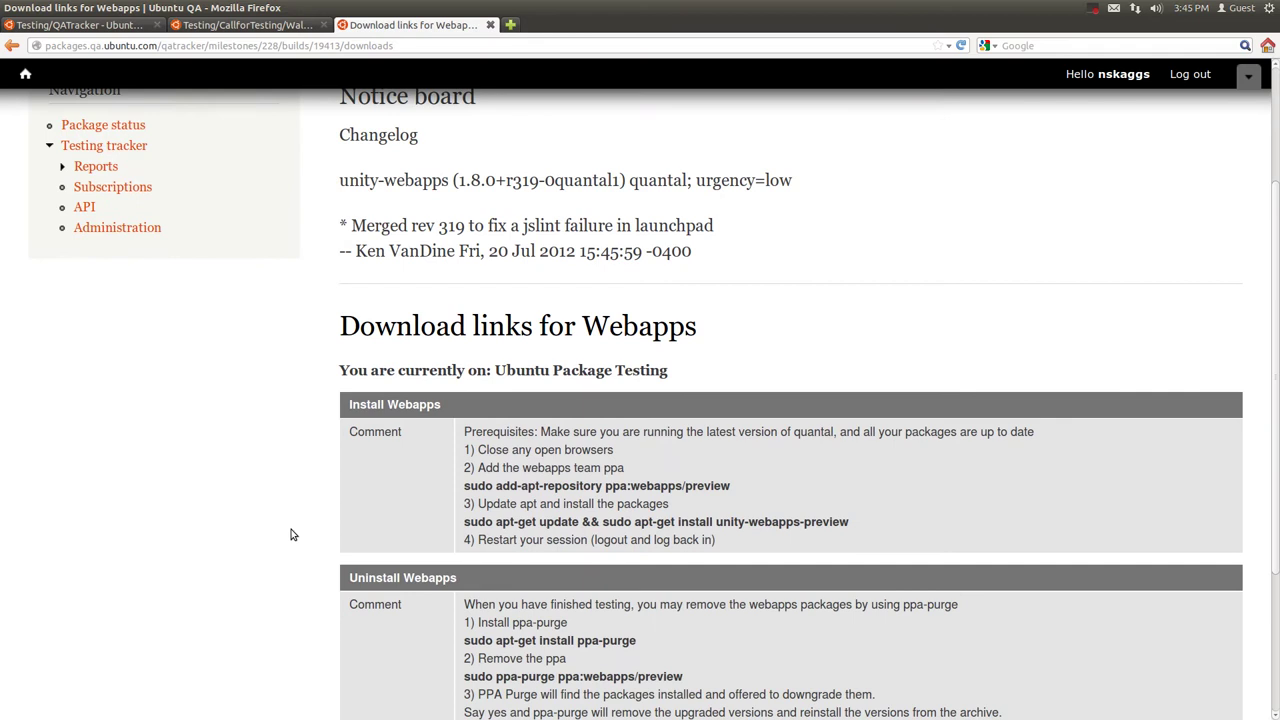
drag(350, 348, 481, 362)
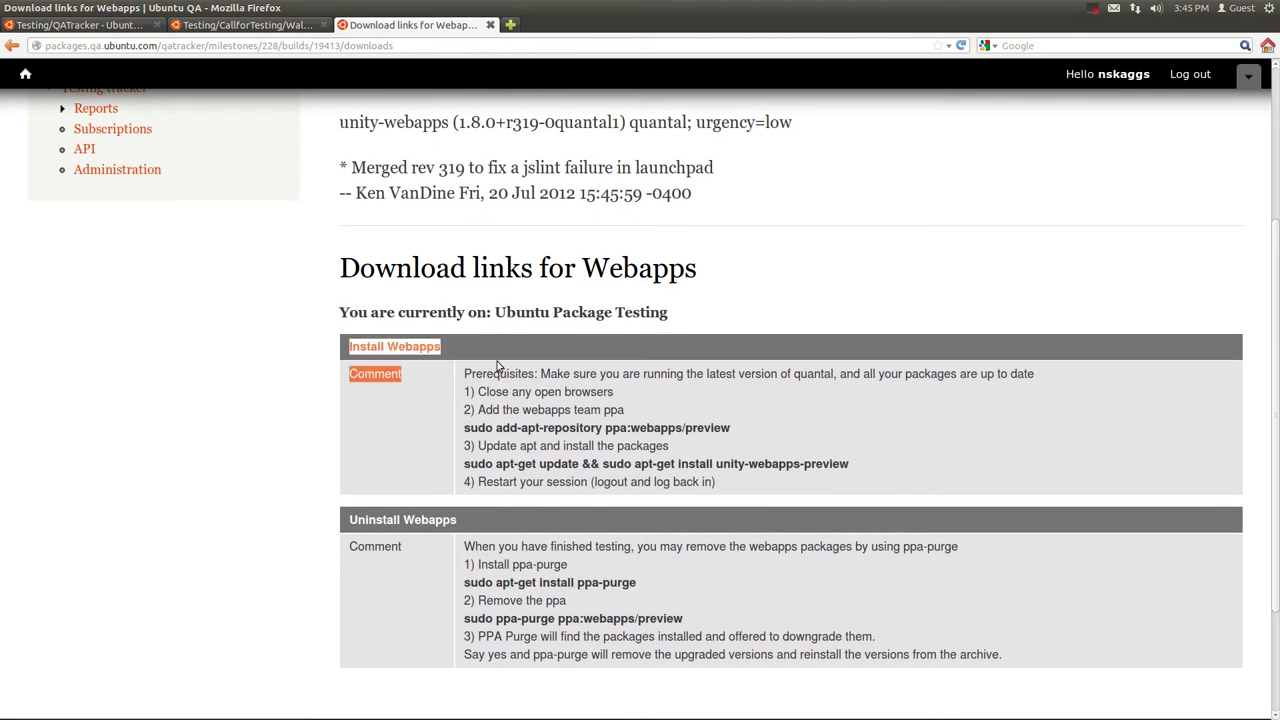
click(331, 367)
drag(350, 520, 458, 530)
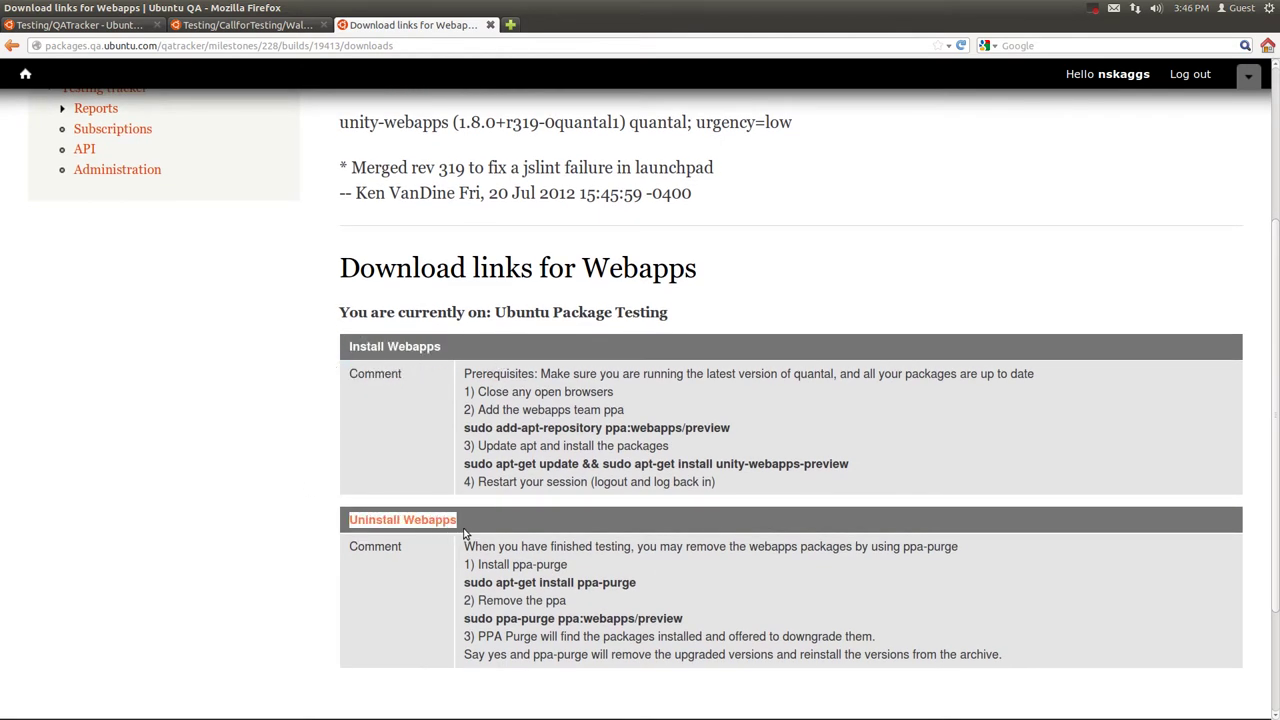
click(316, 498)
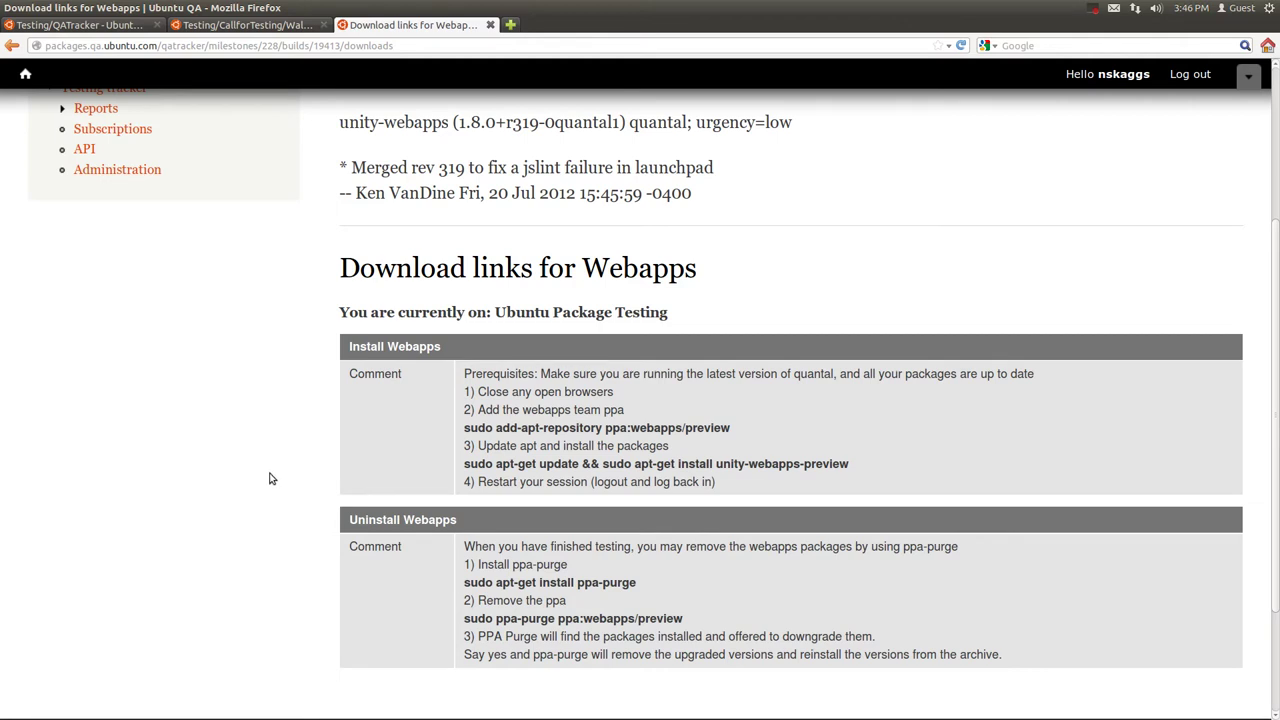
scroll(259, 472, down, 1)
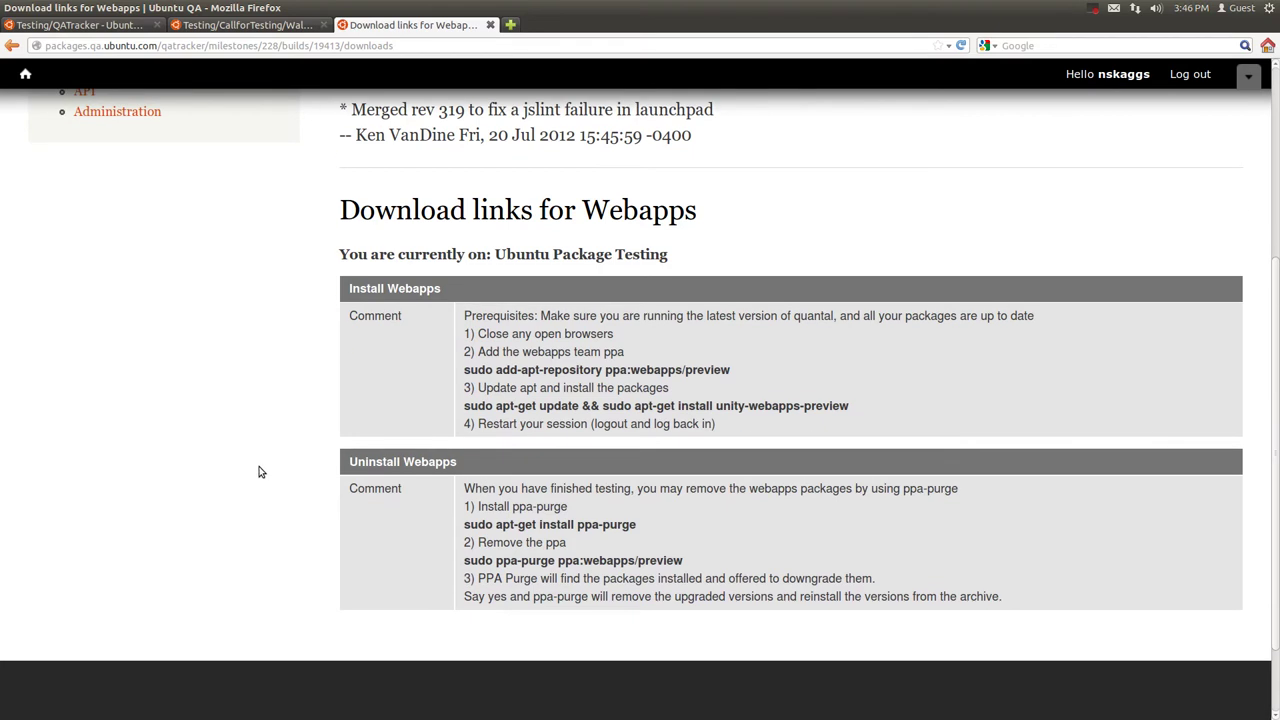
Step: Return to the Webapps testcases list of the Webapps Quantal Testing milestone
right_click(229, 306)
click(252, 311)
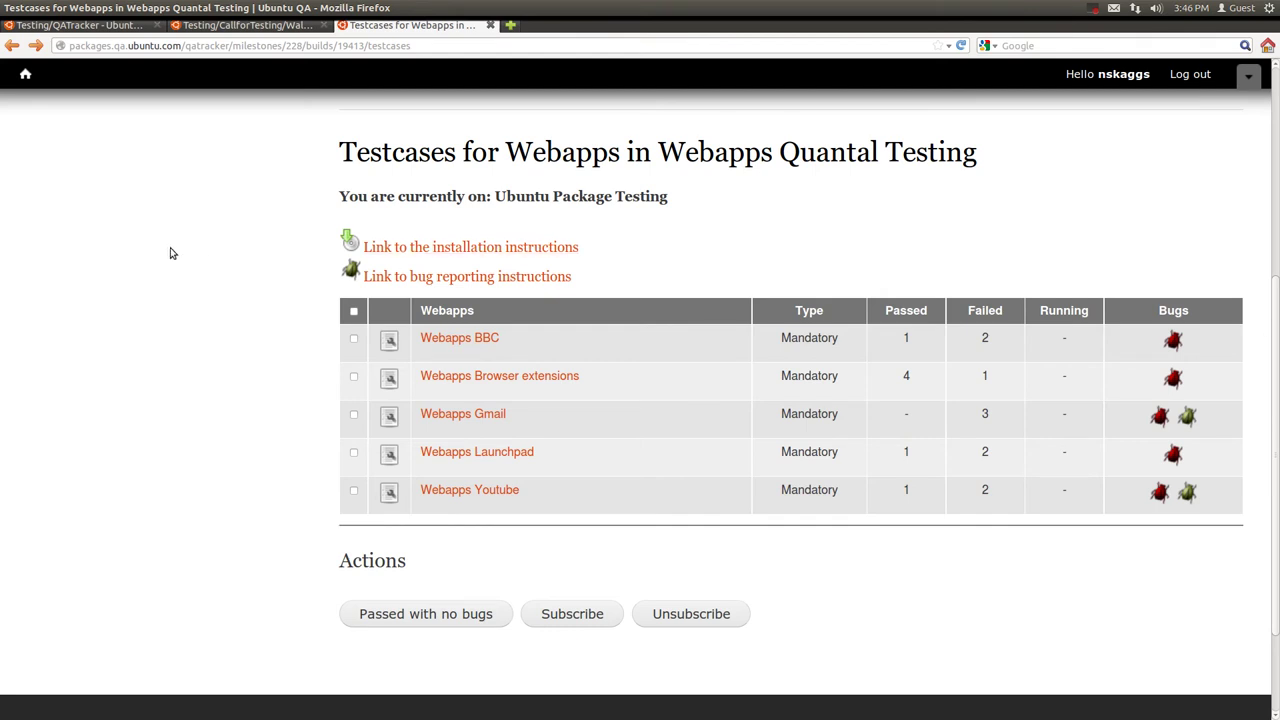
scroll(224, 299, up, 1)
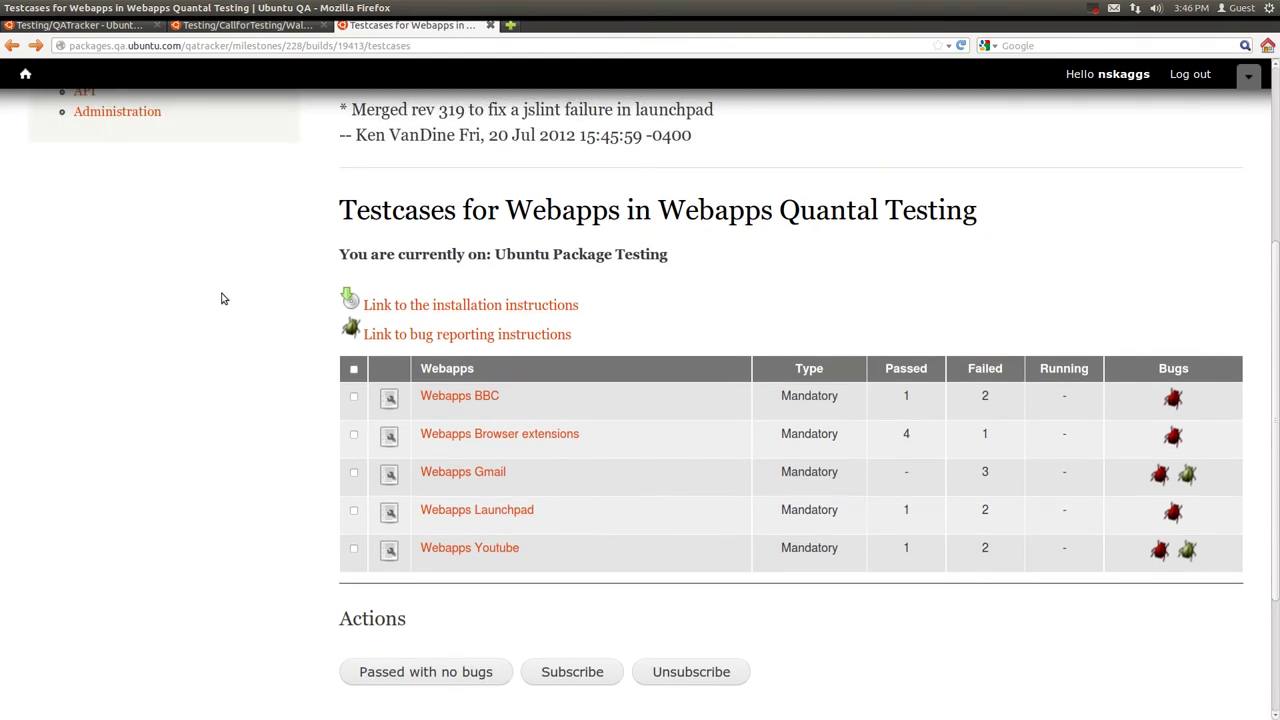
scroll(224, 299, down, 1)
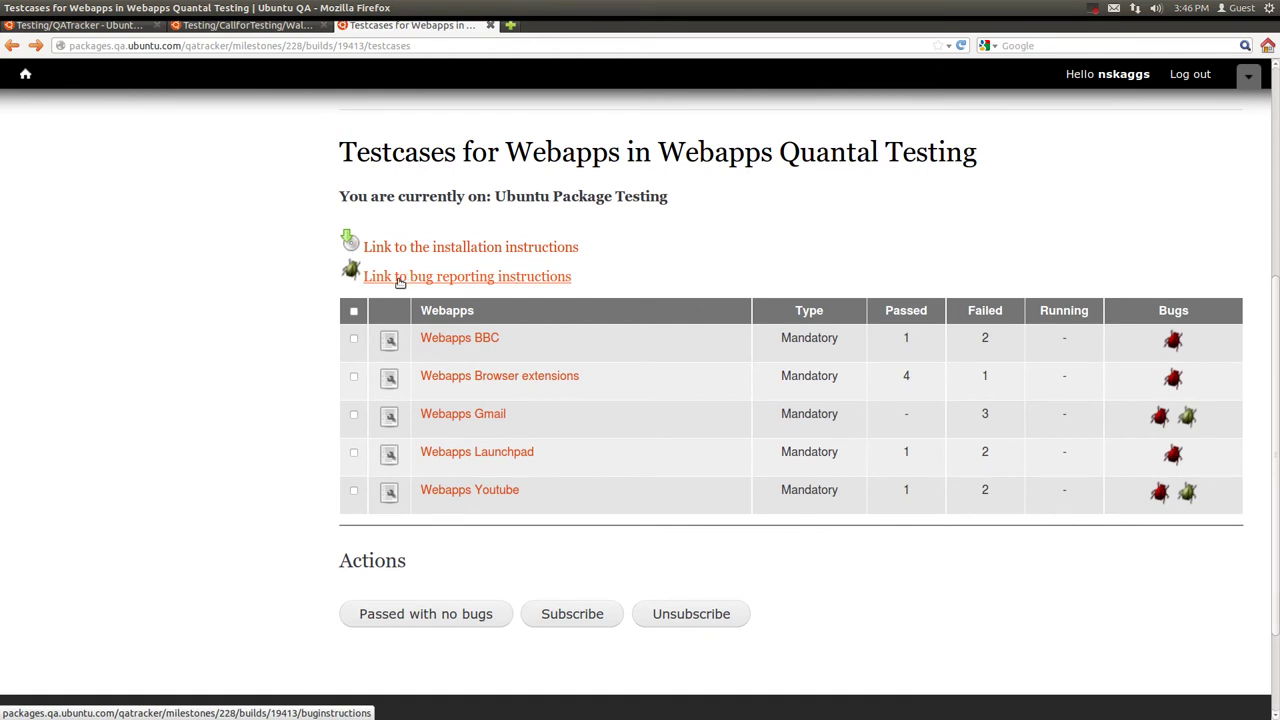
Step: Review the bug reporting instructions for Webapps and return to the testcases list
click(399, 281)
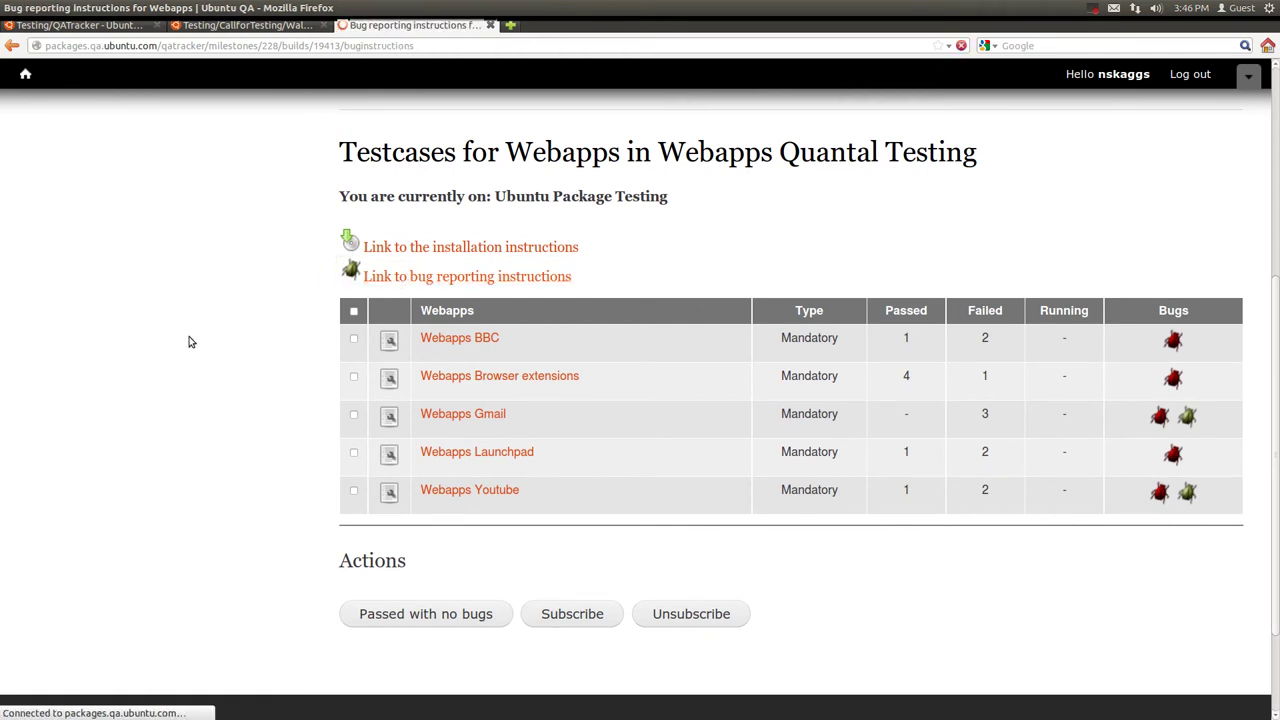
scroll(200, 486, down, 2)
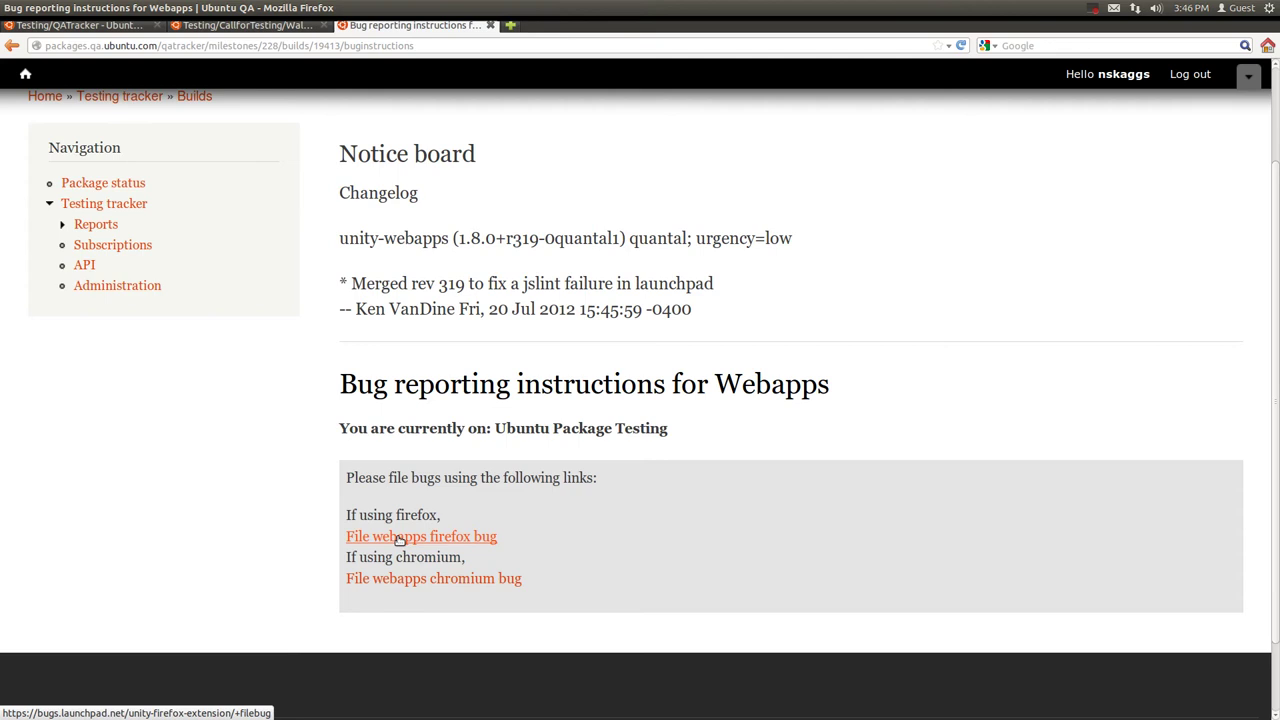
right_click(228, 357)
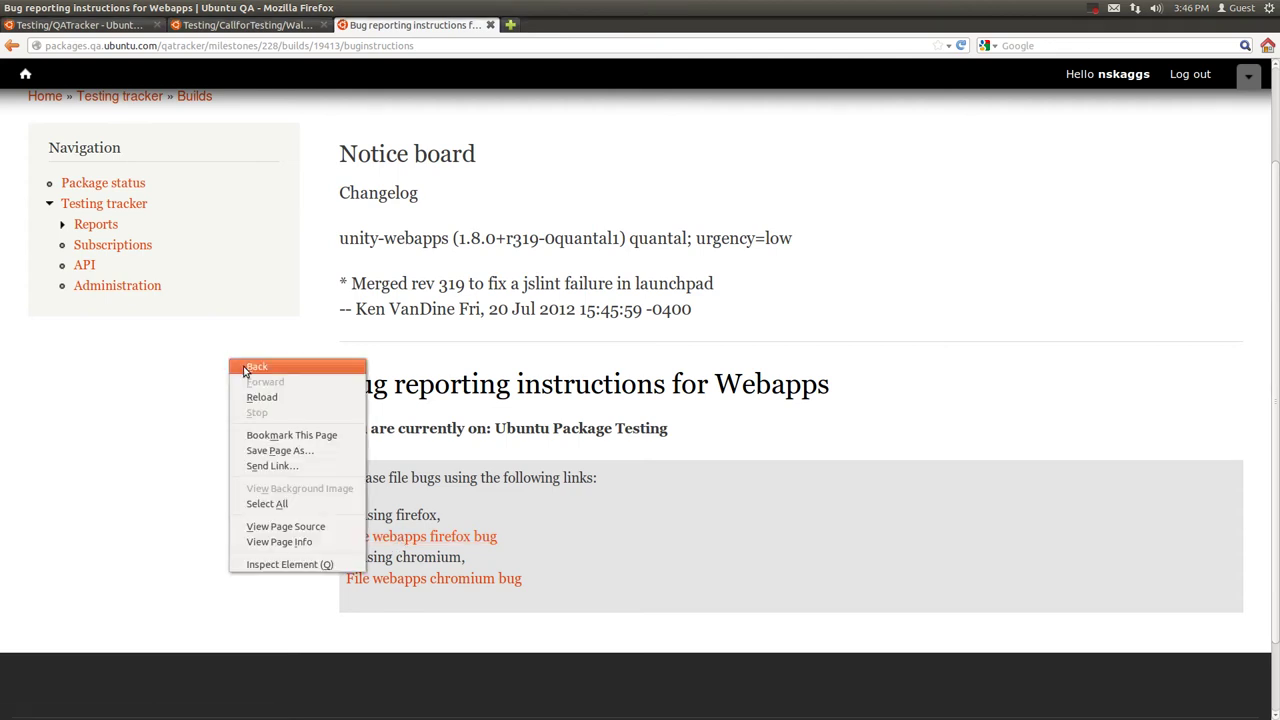
click(243, 371)
Step: Open the Webapps BBC testcase and examine its first action together with the expected result
scroll(243, 368, down, 1)
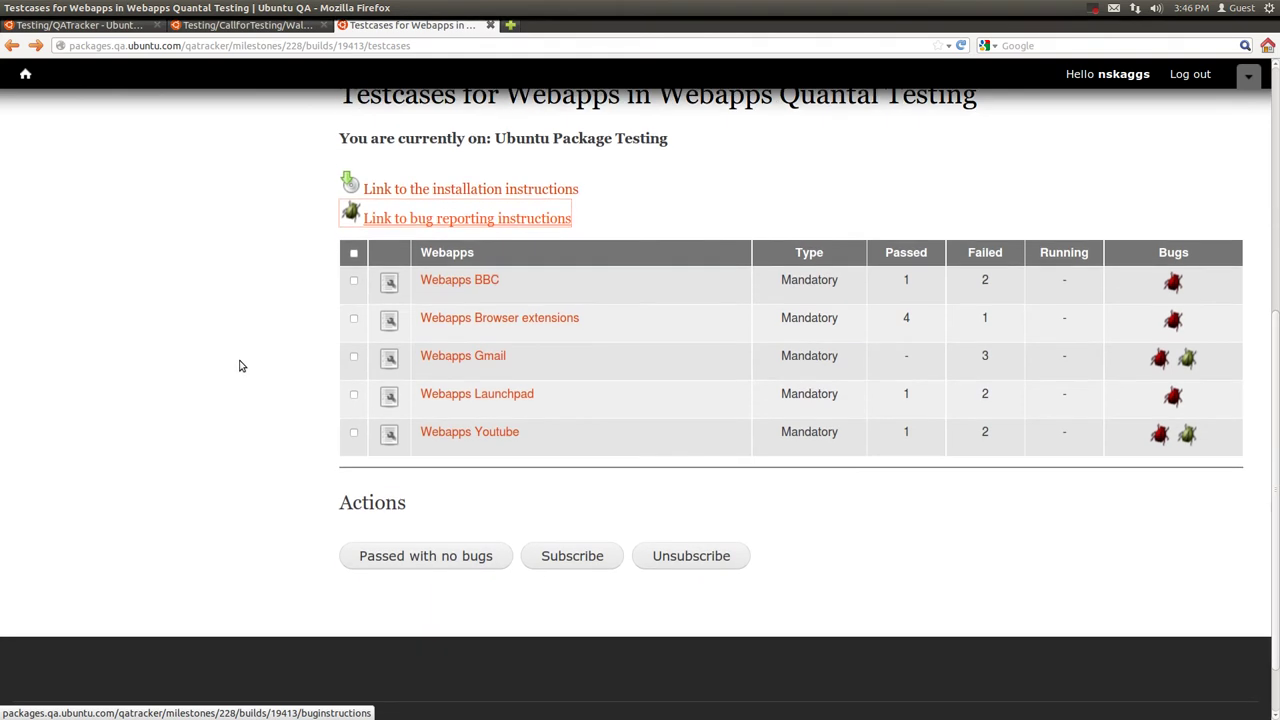
click(480, 281)
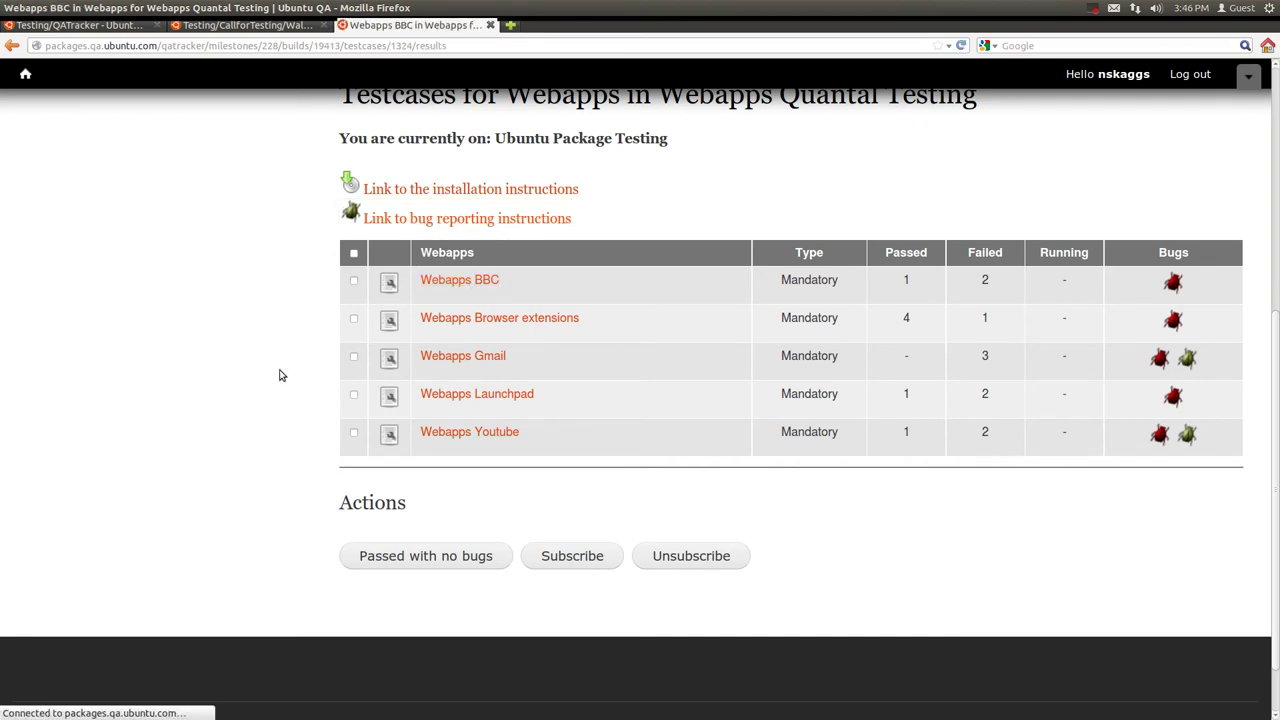
scroll(295, 425, down, 5)
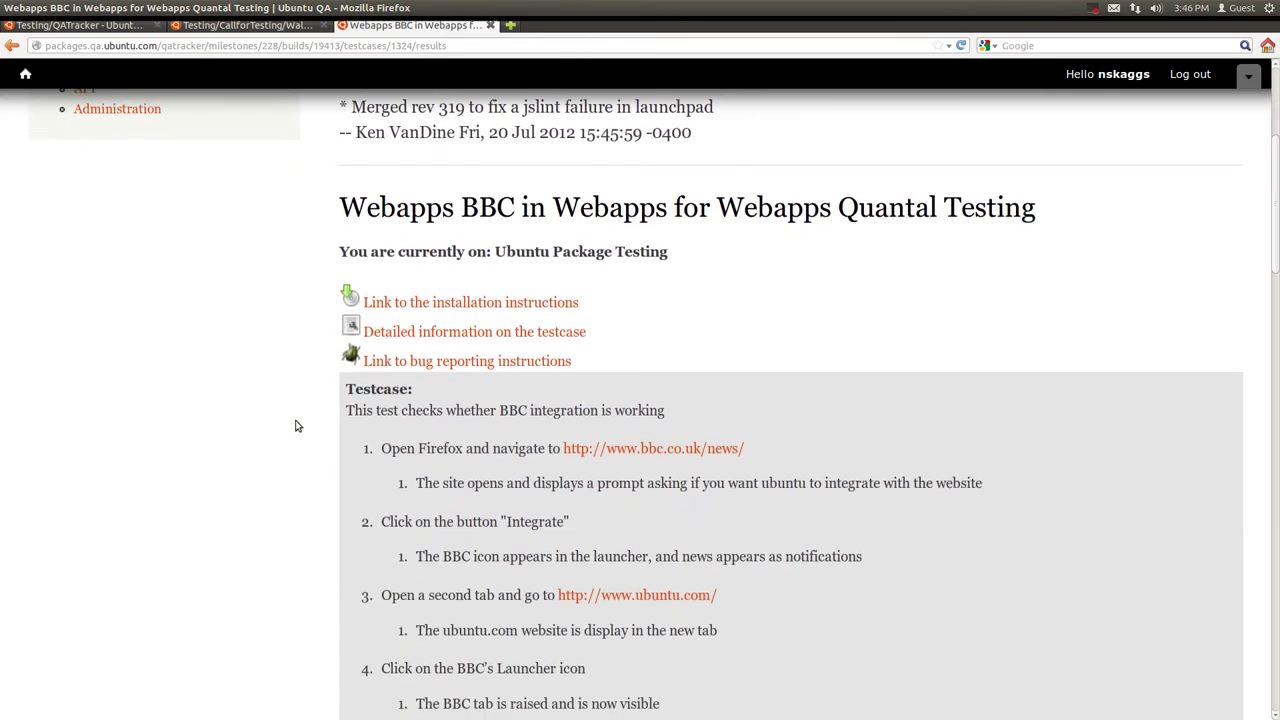
scroll(295, 426, down, 3)
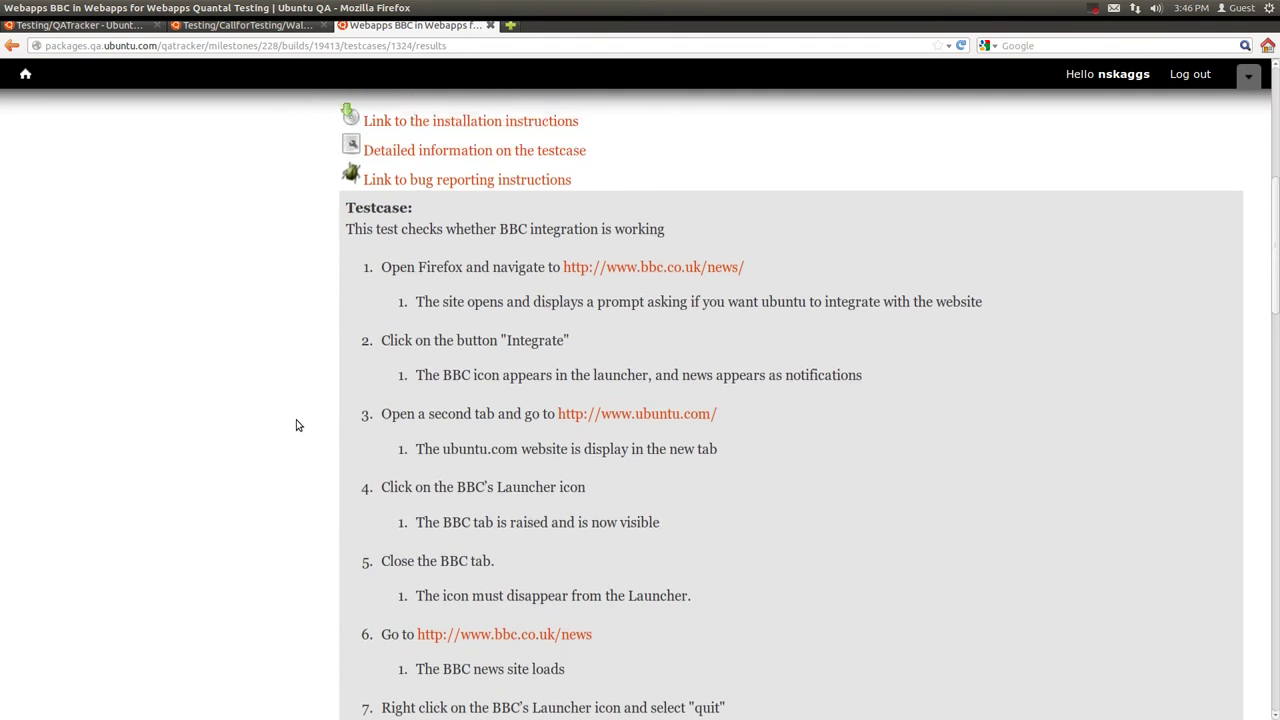
scroll(296, 426, down, 2)
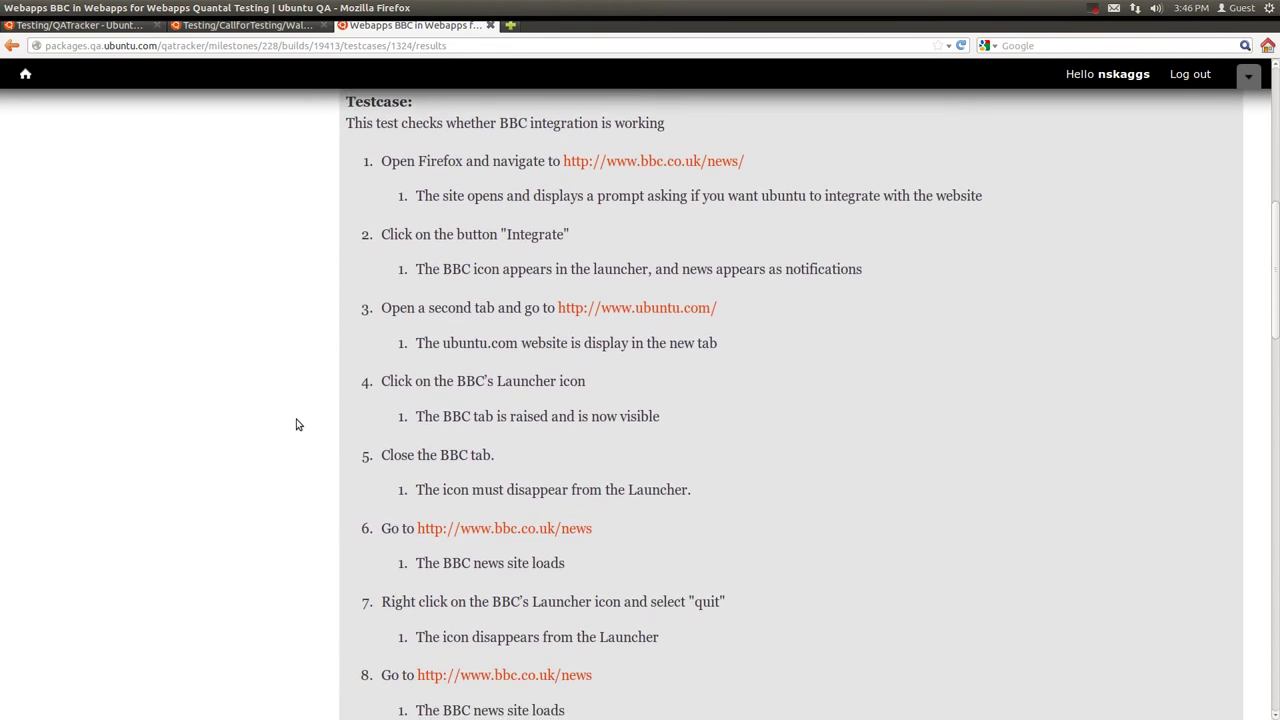
drag(380, 161, 774, 170)
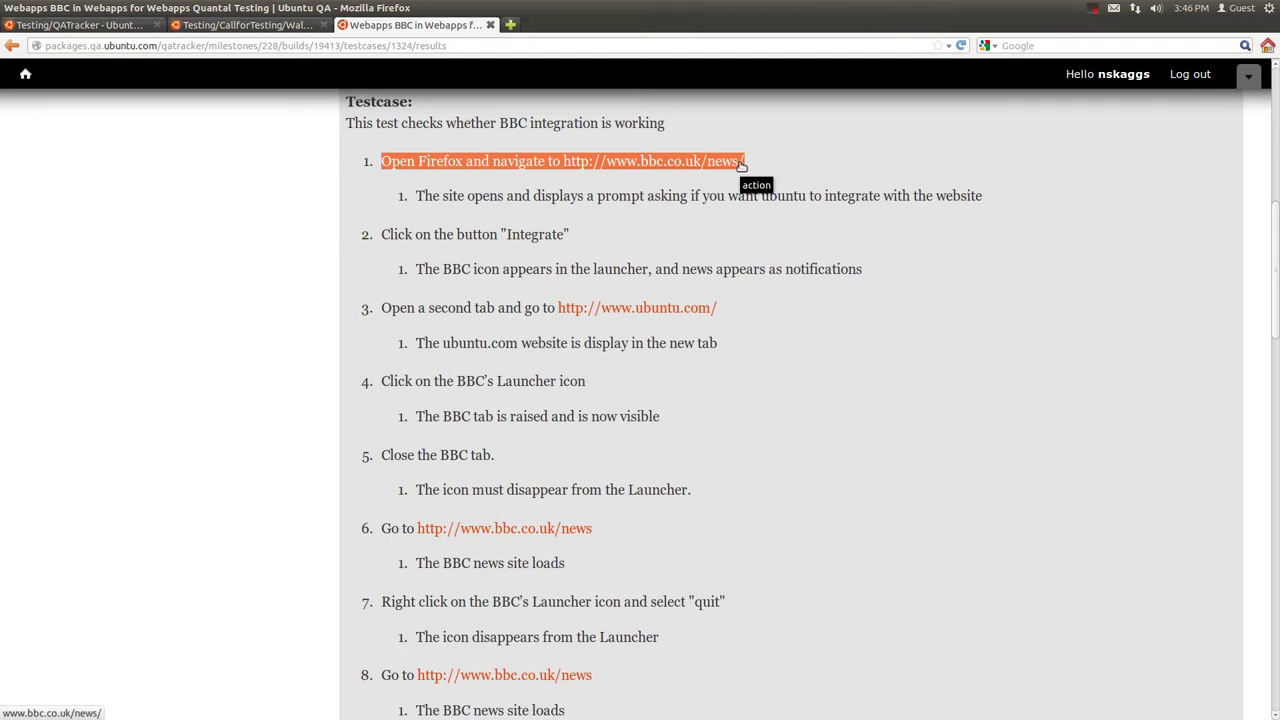
drag(416, 196, 994, 195)
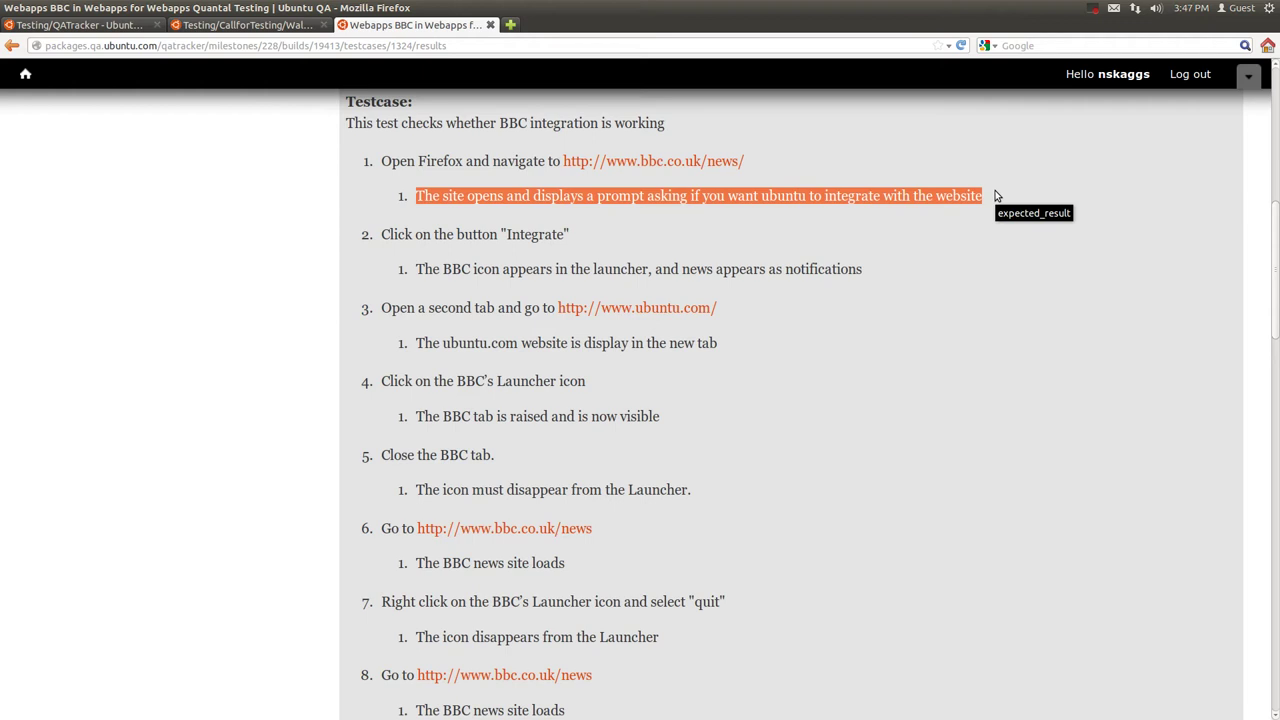
click(864, 214)
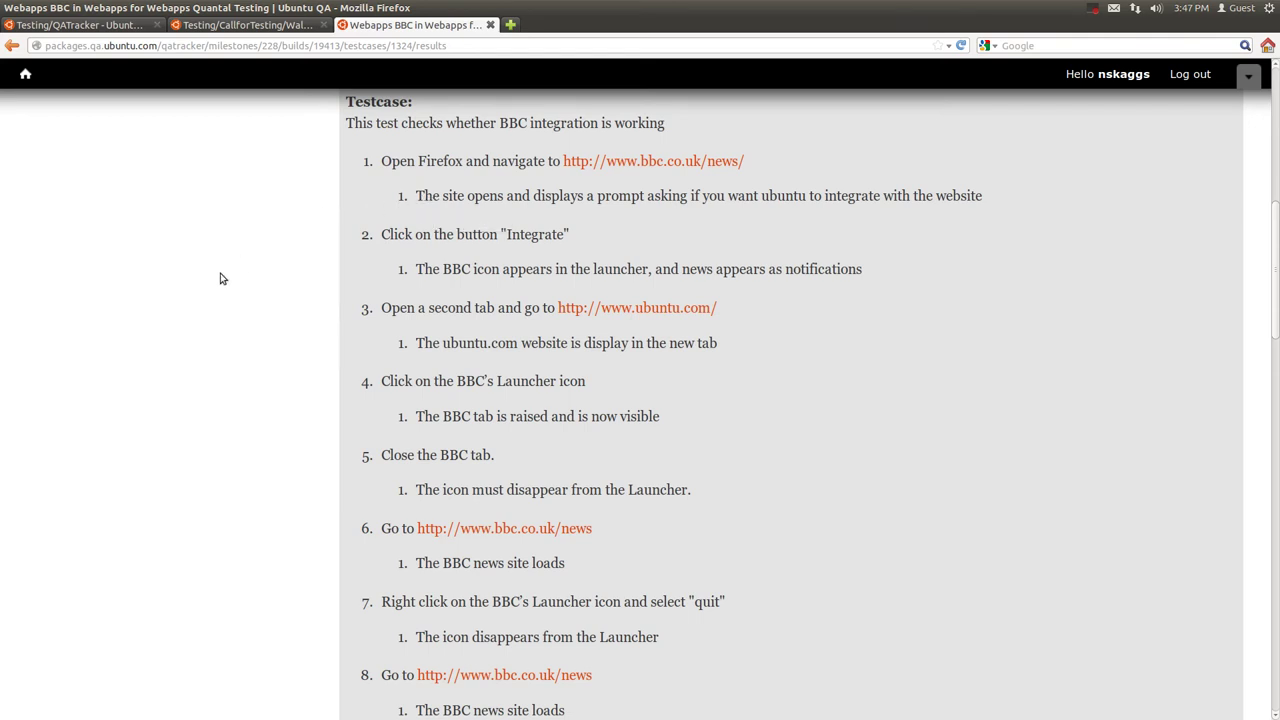
Step: Review the remaining BBC test actions, the submitted results and the form for adding a test result
scroll(222, 279, down, 3)
scroll(222, 279, up, 2)
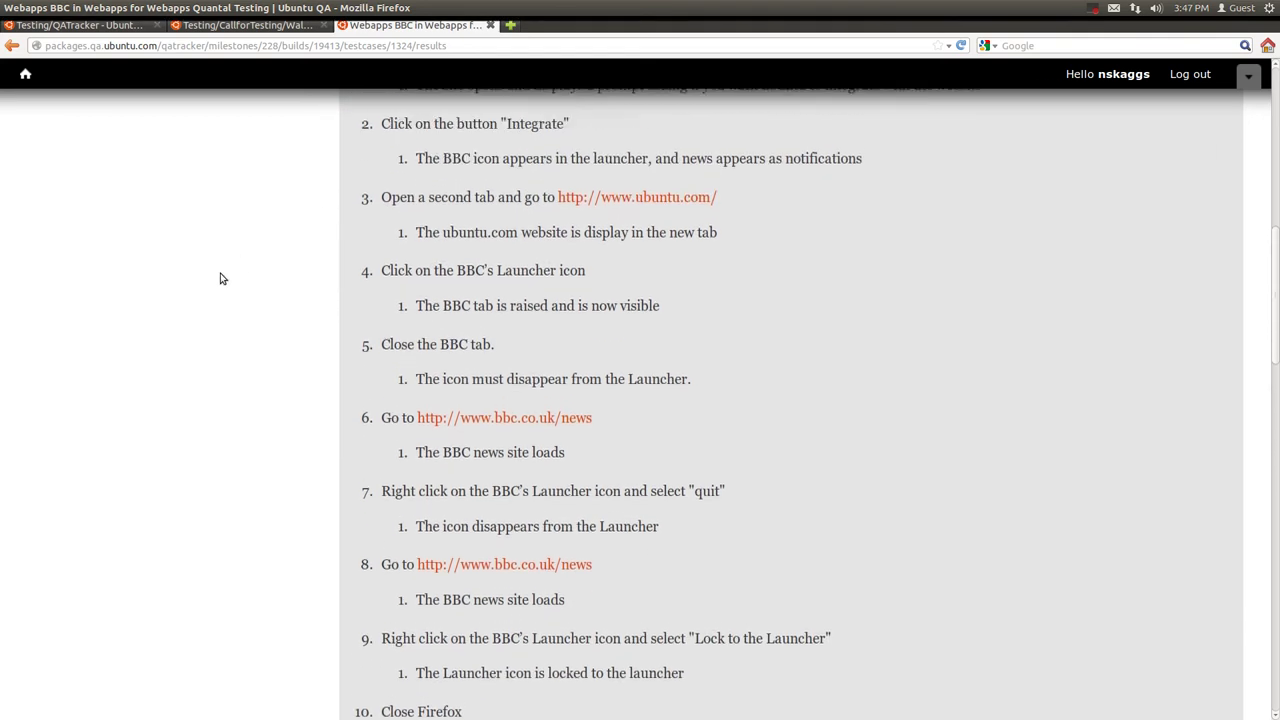
scroll(222, 279, down, 7)
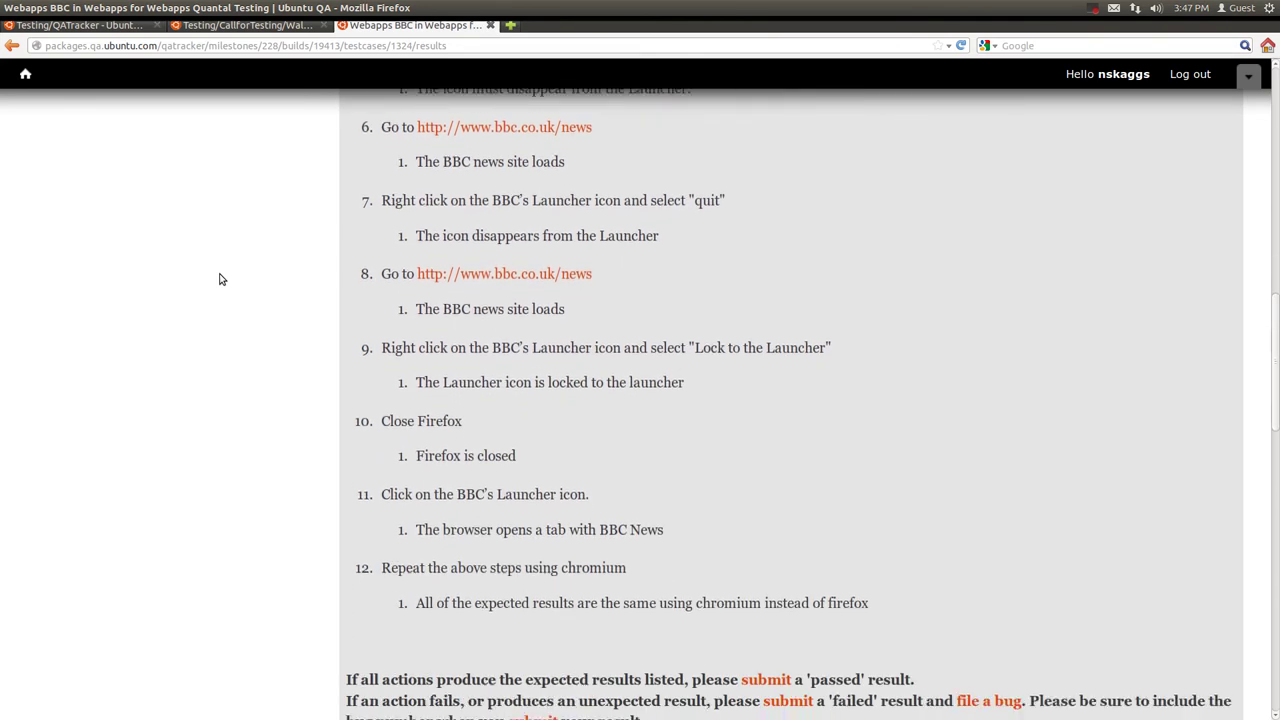
scroll(224, 276, down, 4)
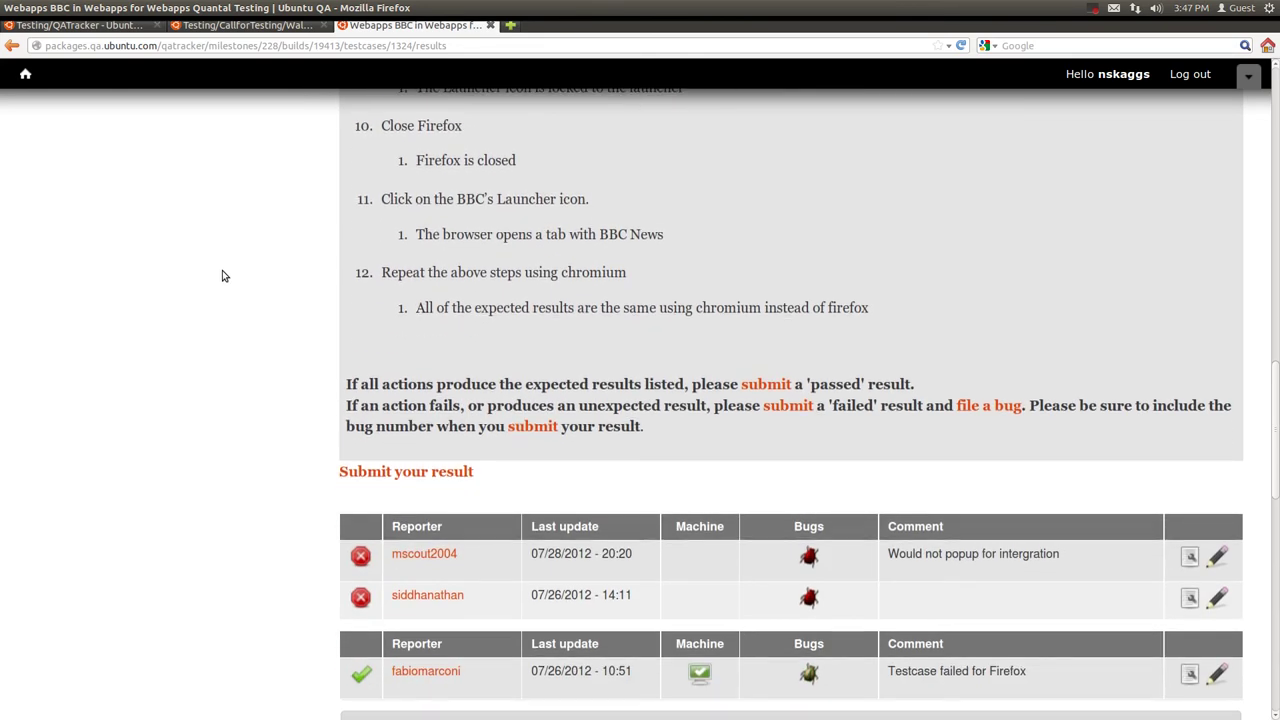
scroll(224, 276, down, 3)
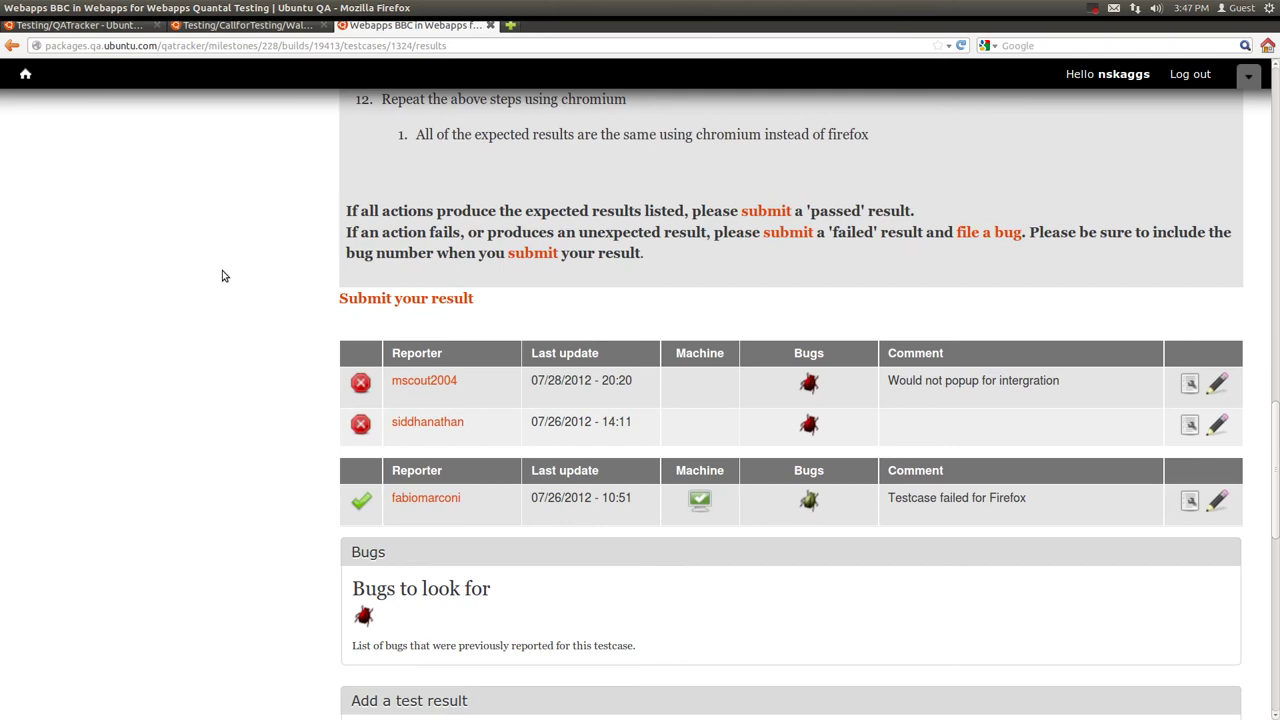
scroll(224, 276, down, 4)
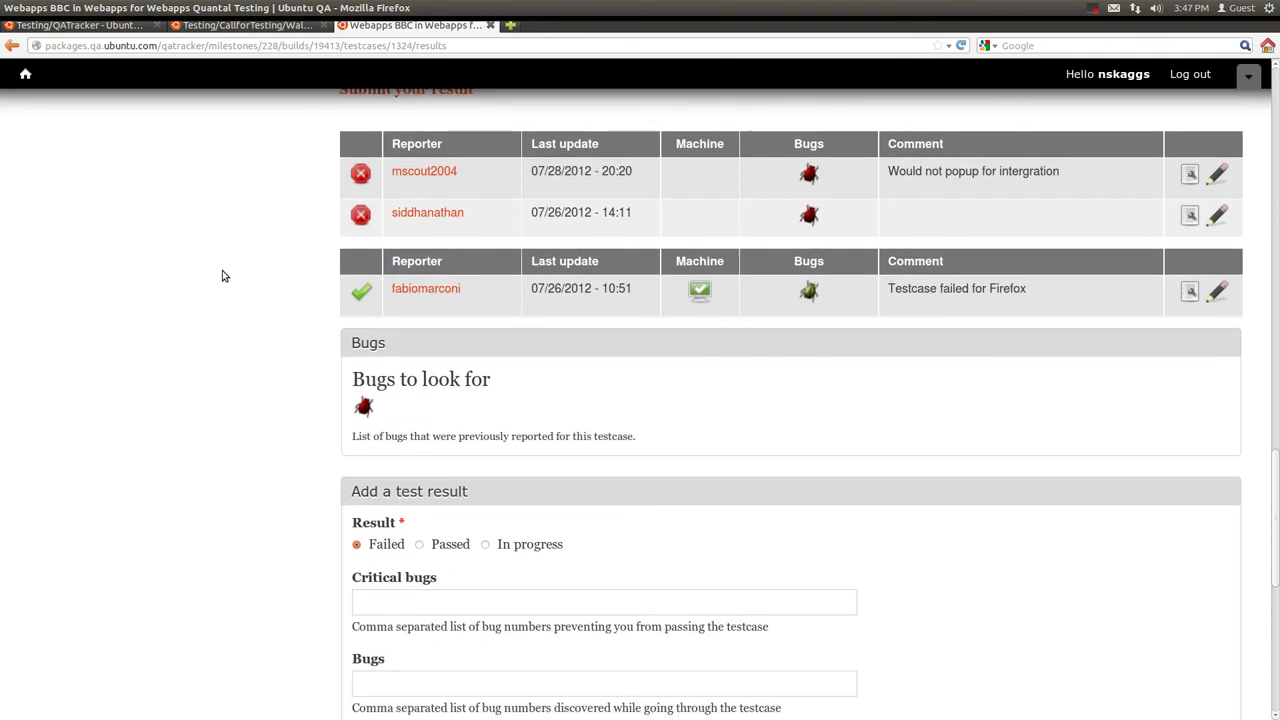
scroll(224, 276, down, 1)
scroll(224, 276, down, 1)
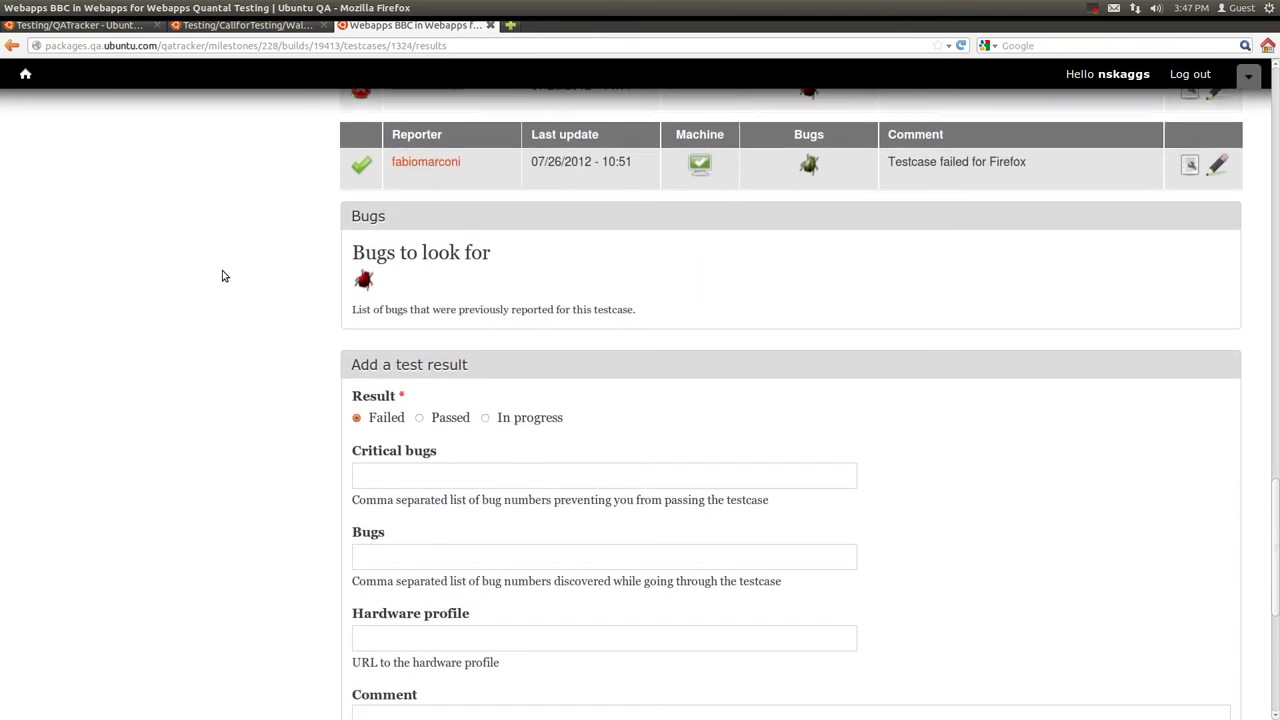
scroll(224, 276, down, 1)
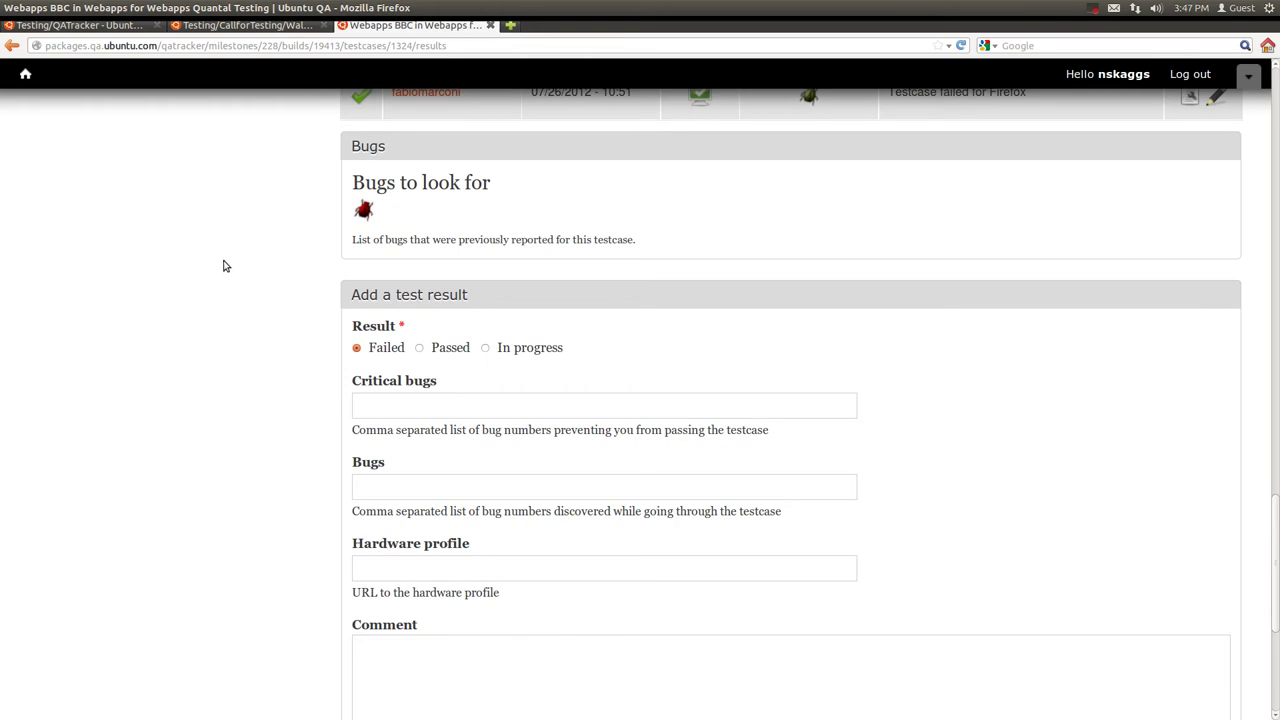
Step: Check the bug listed under Bugs to look for and locate the BBC testcase's bug reporting instructions link
mouse_move(364, 209)
scroll(272, 254, up, 15)
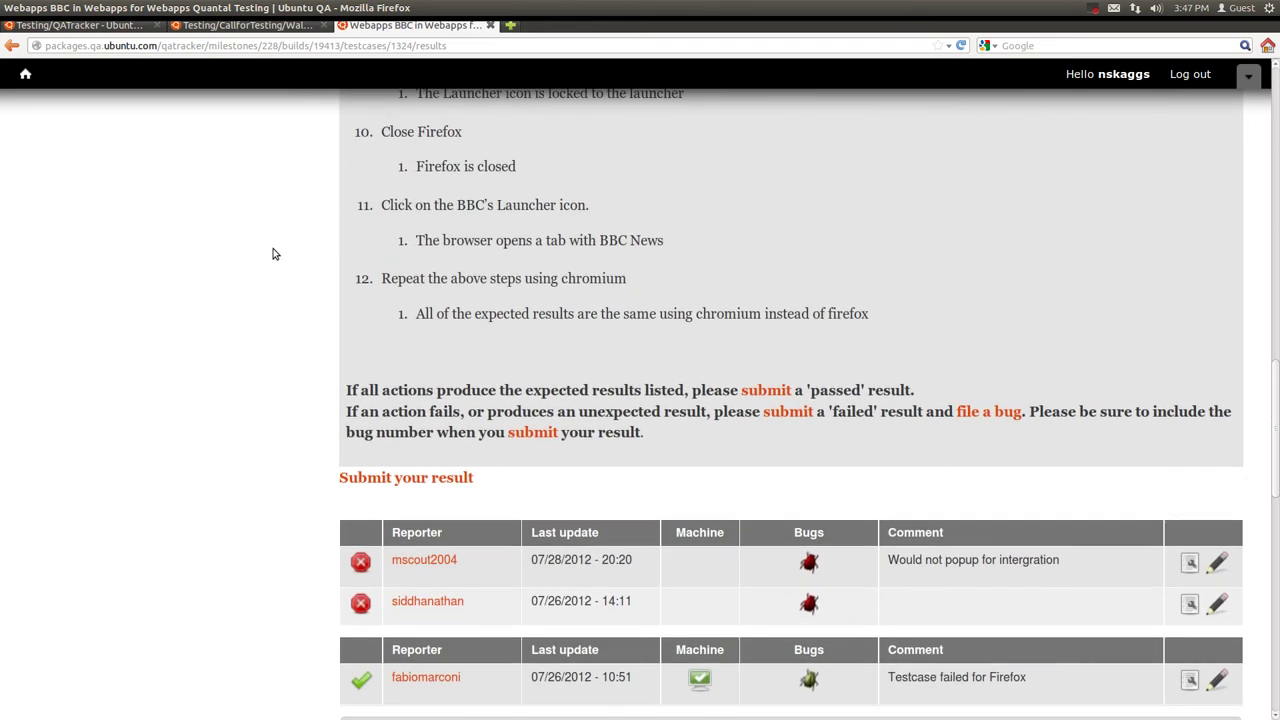
scroll(274, 251, up, 9)
scroll(287, 272, down, 1)
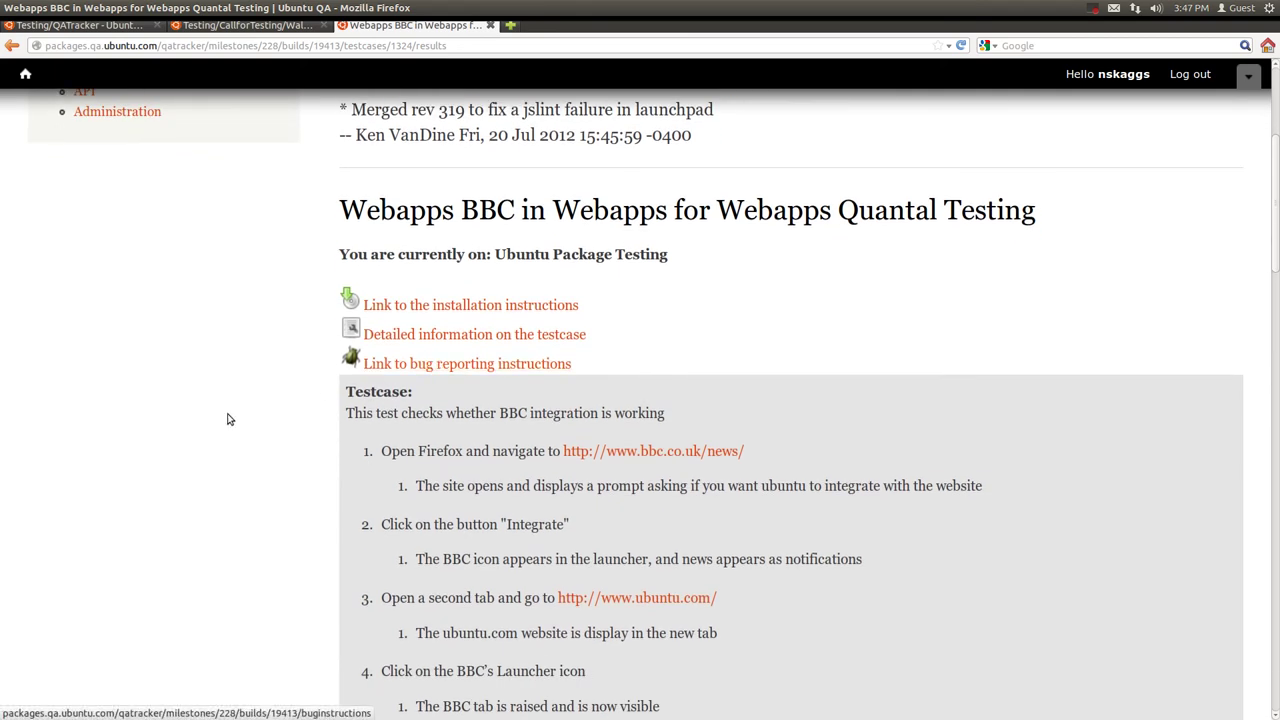
Step: Set the result to Passed in the Add a test result form of the Webapps BBC testcase
scroll(191, 421, down, 10)
scroll(193, 418, down, 16)
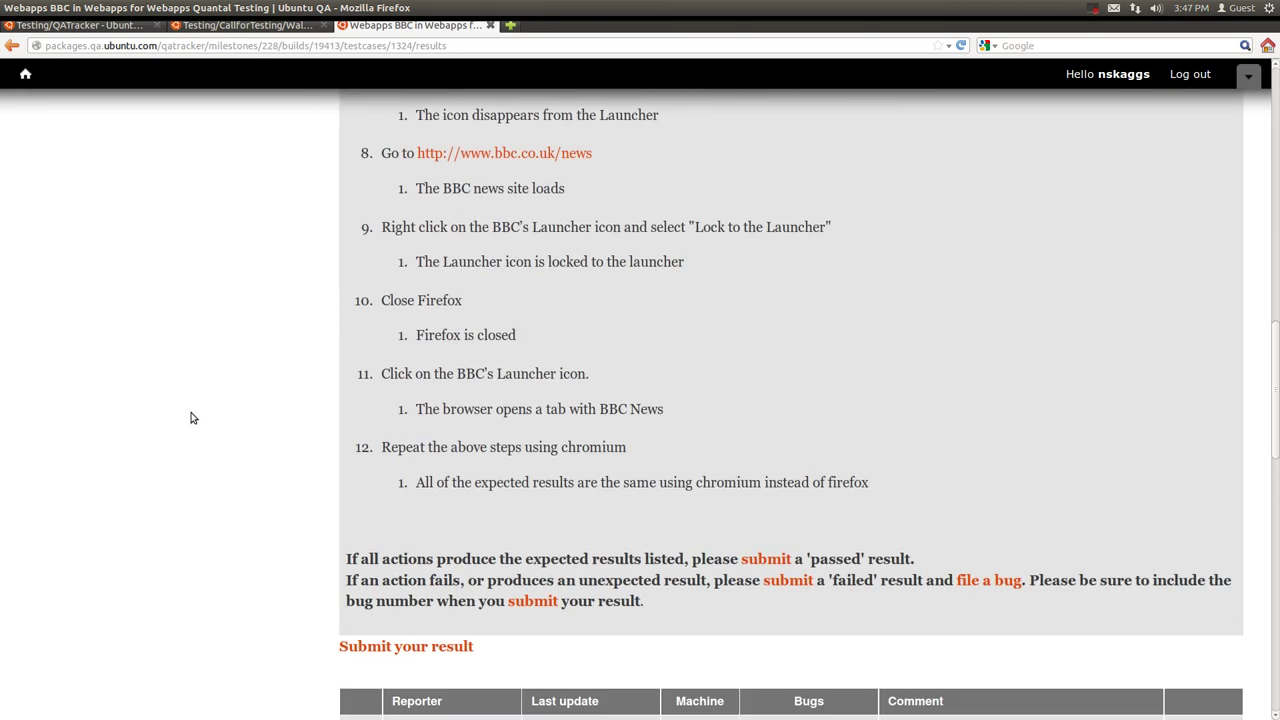
scroll(193, 416, down, 2)
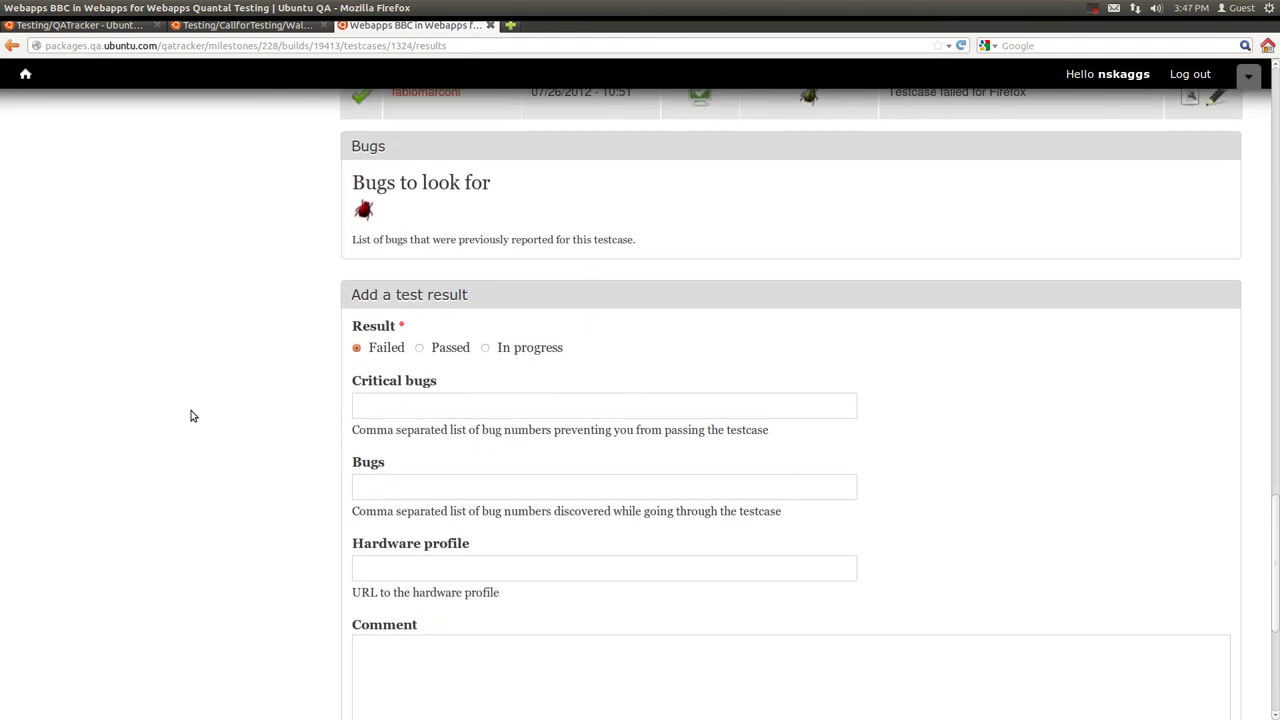
click(419, 349)
scroll(281, 378, up, 1)
scroll(281, 381, down, 1)
scroll(281, 381, down, 1)
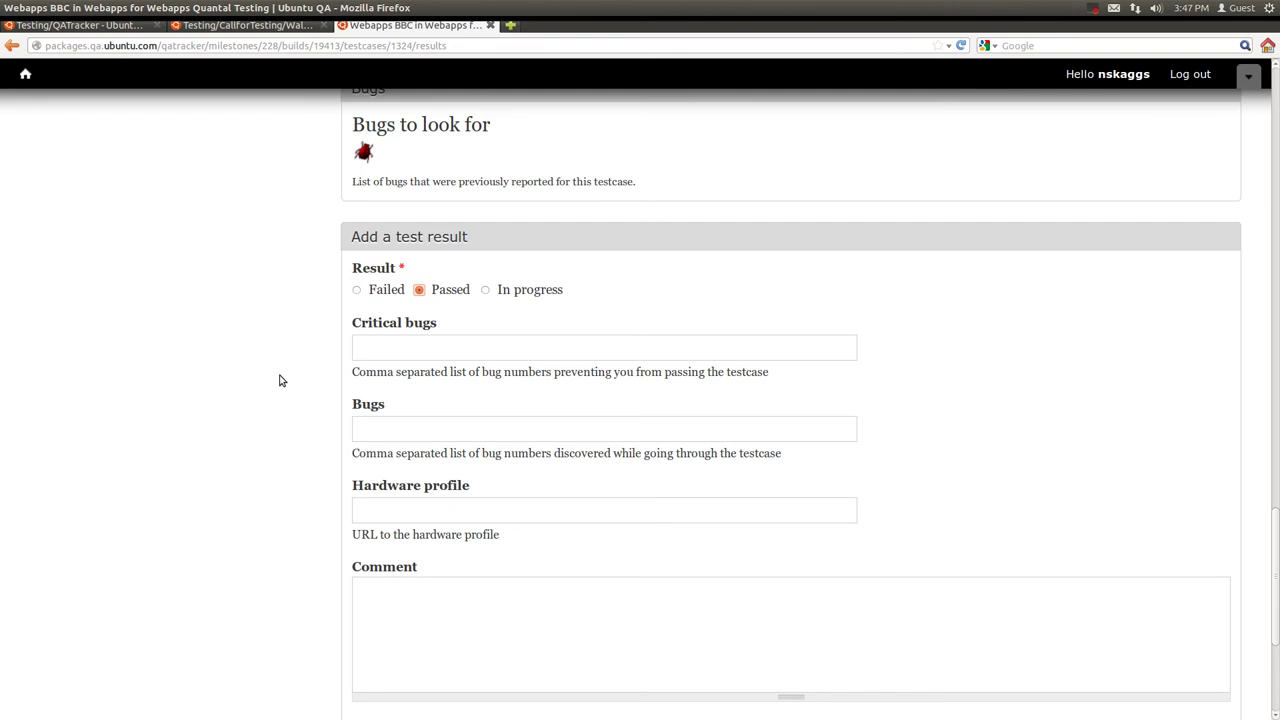
scroll(280, 380, down, 2)
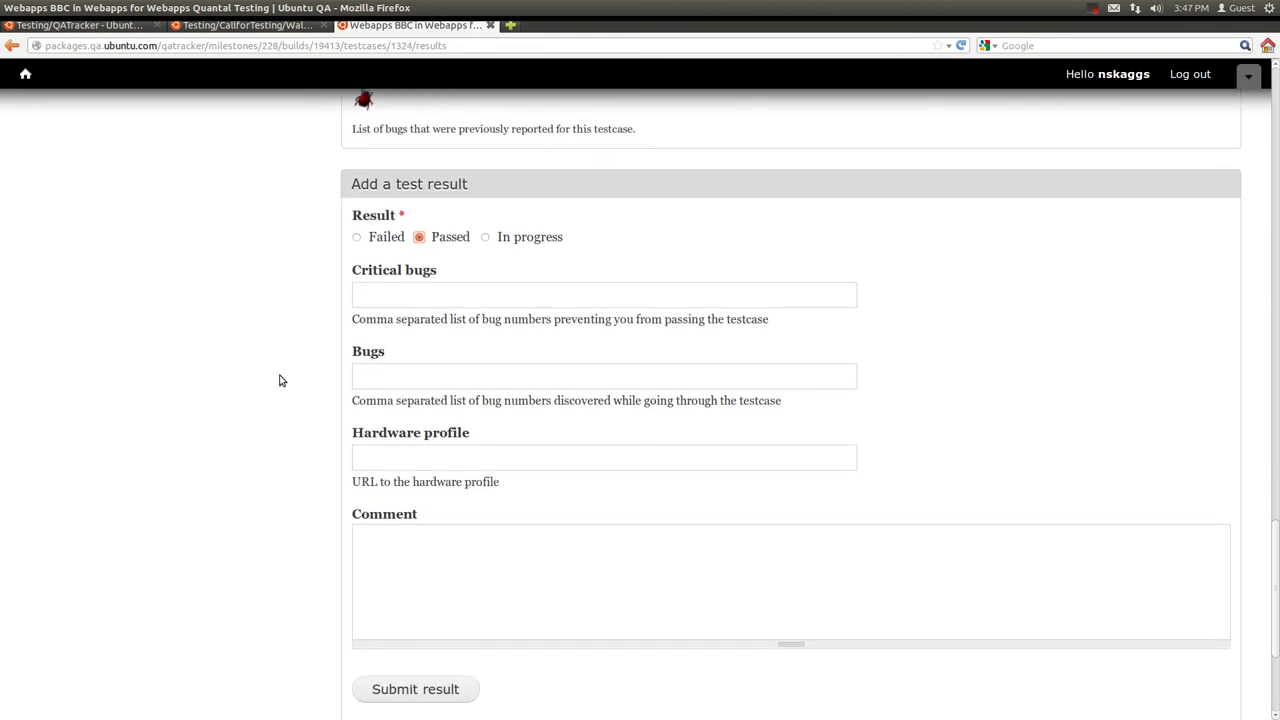
Step: Switch to the CallforTesting Walkthrough wiki page and review its Executing the testcase section
click(204, 27)
scroll(151, 330, down, 3)
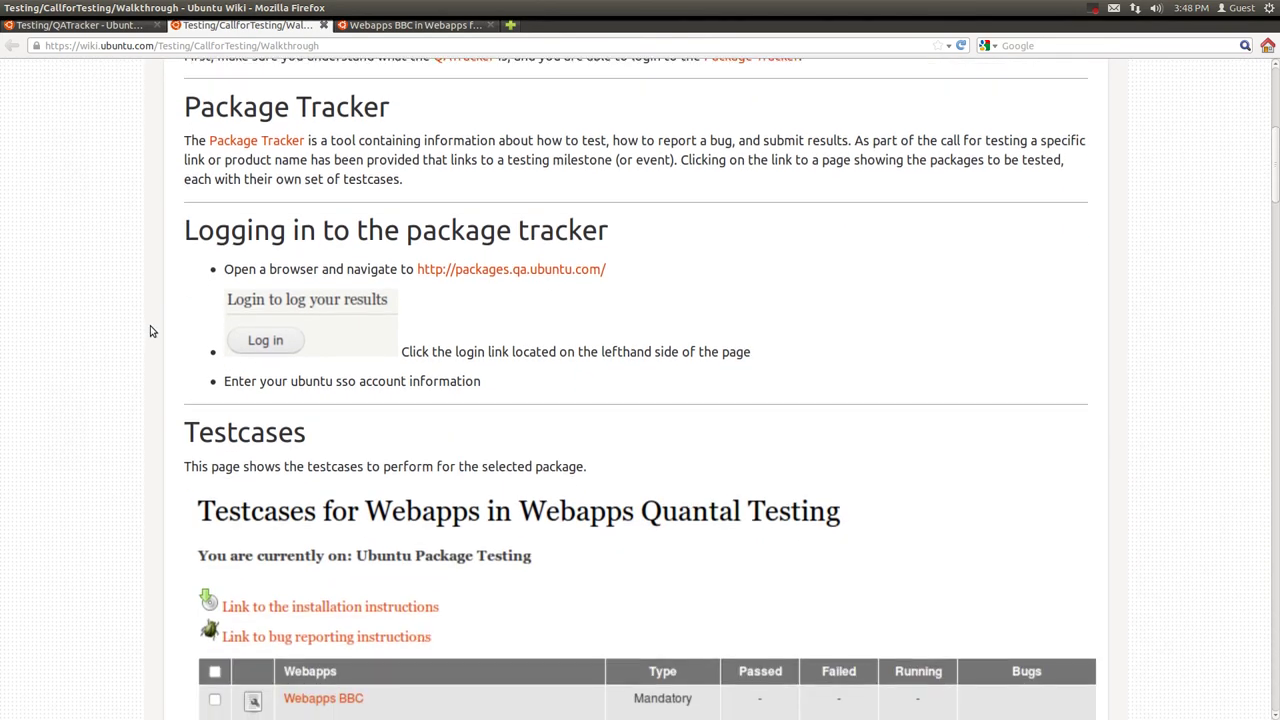
scroll(151, 330, down, 12)
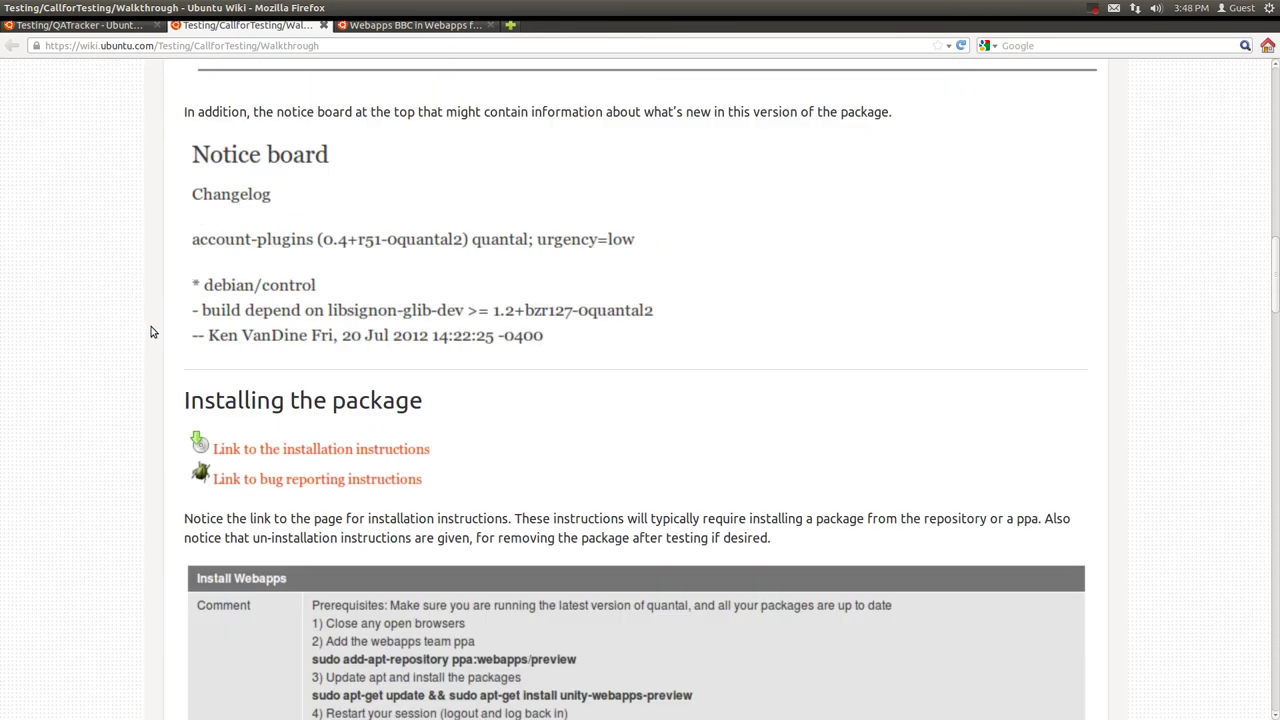
scroll(151, 332, down, 11)
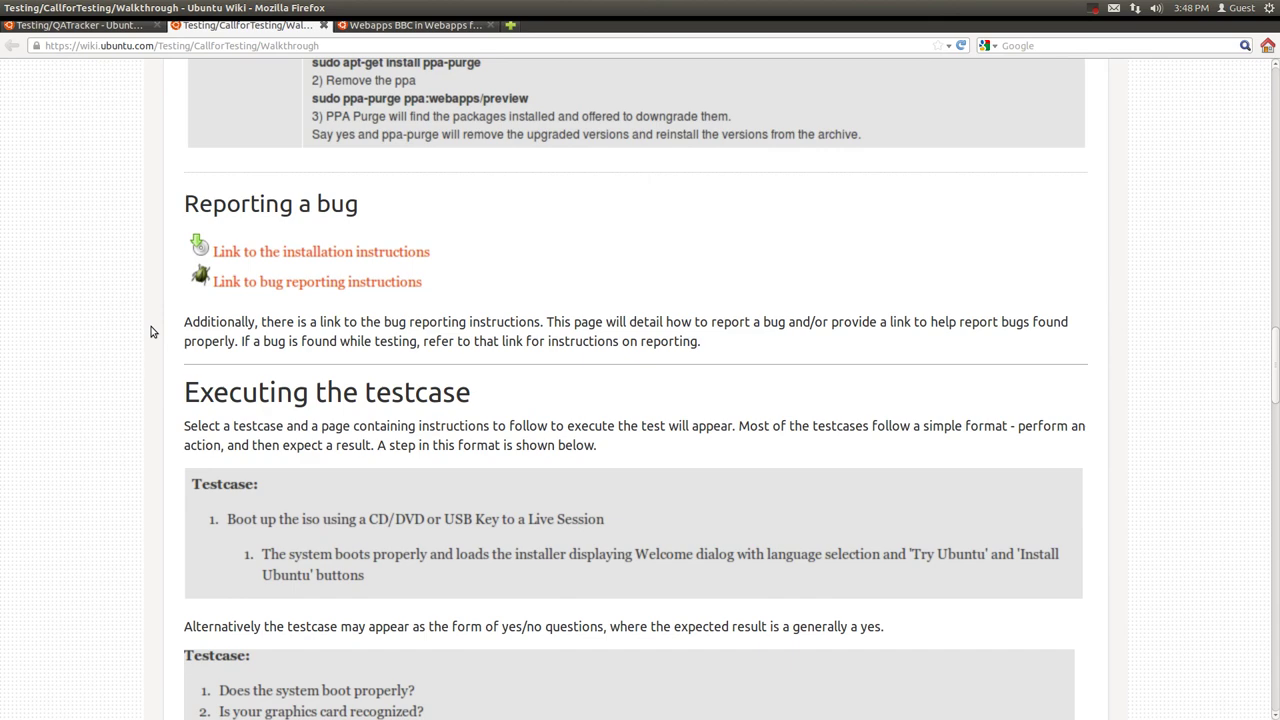
scroll(152, 331, down, 5)
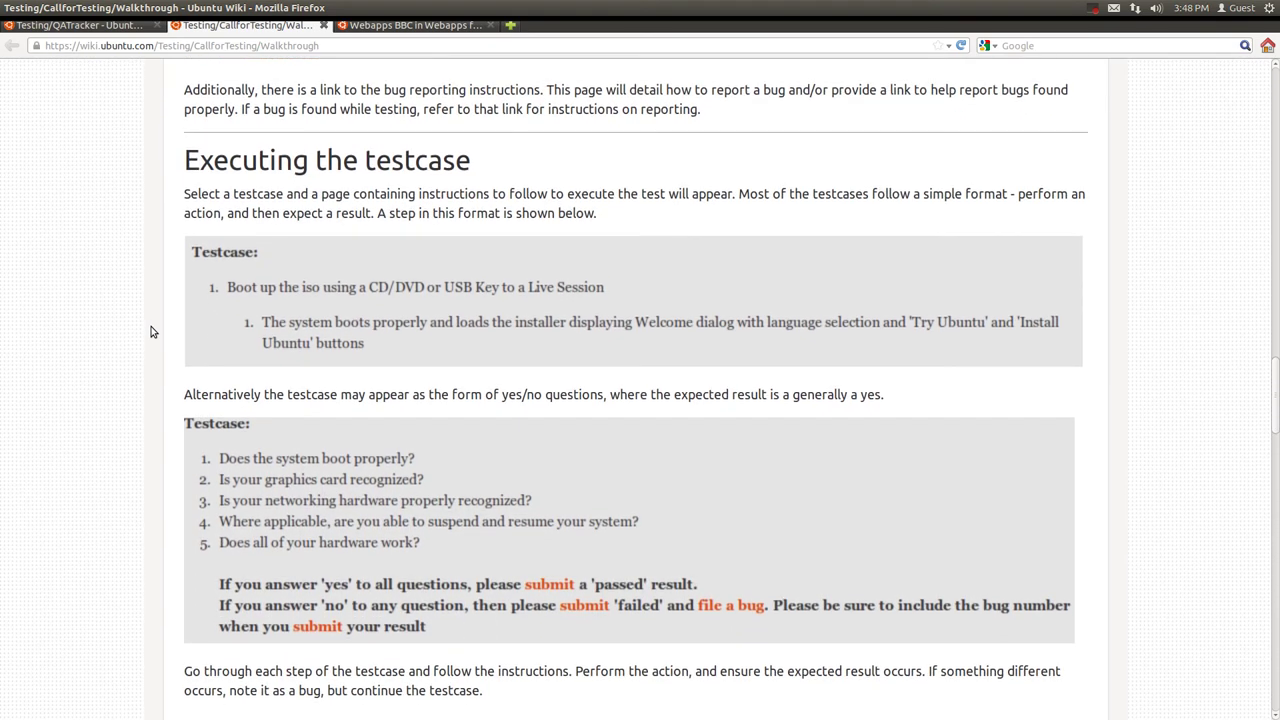
scroll(152, 331, down, 1)
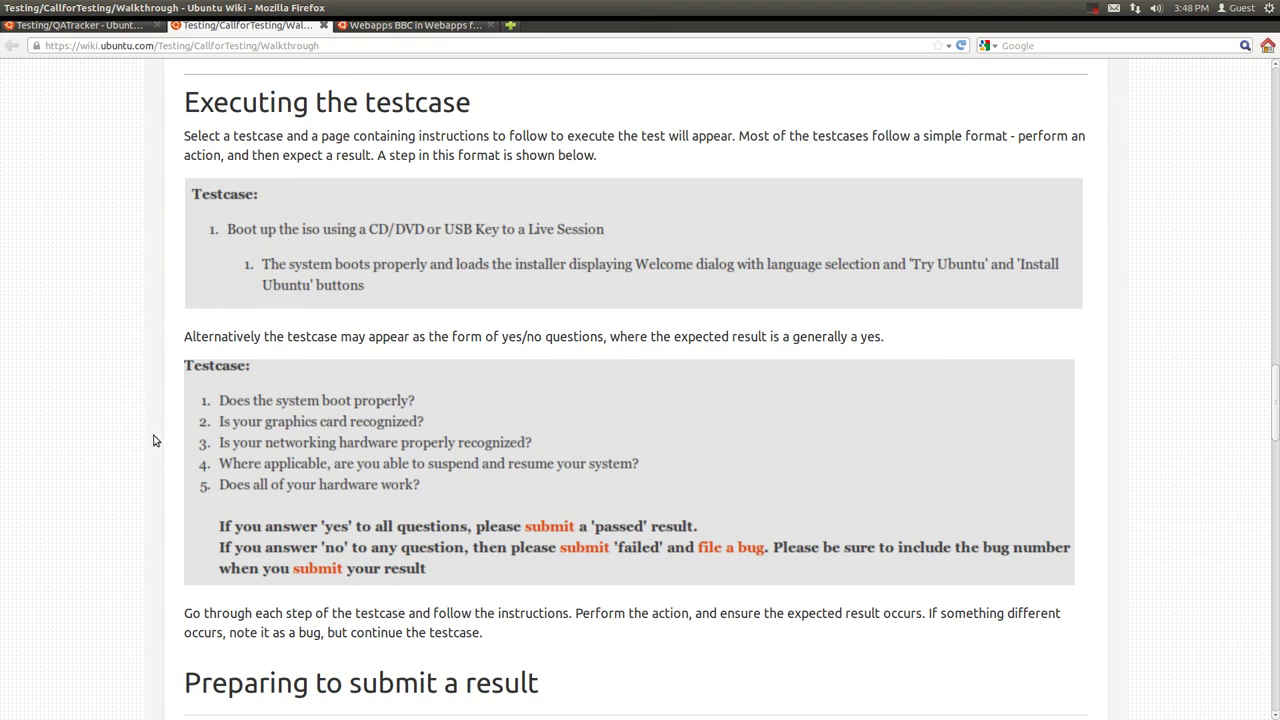
scroll(163, 412, down, 1)
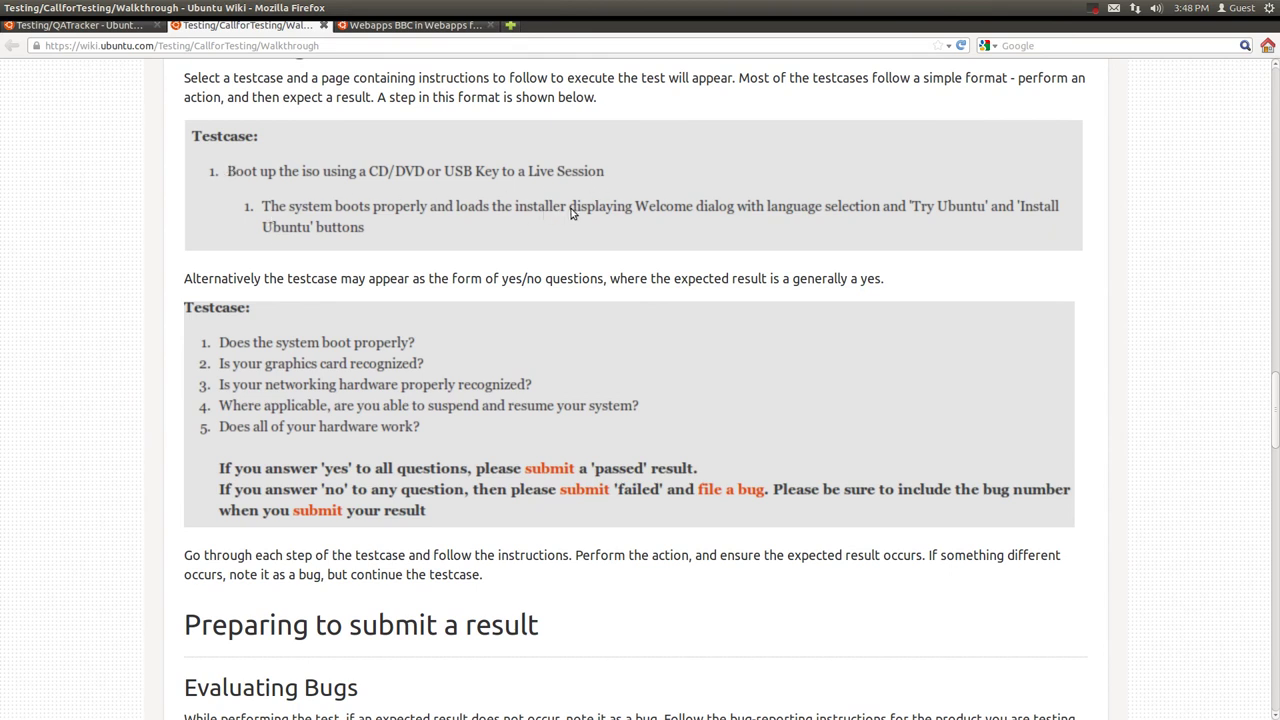
scroll(112, 343, down, 1)
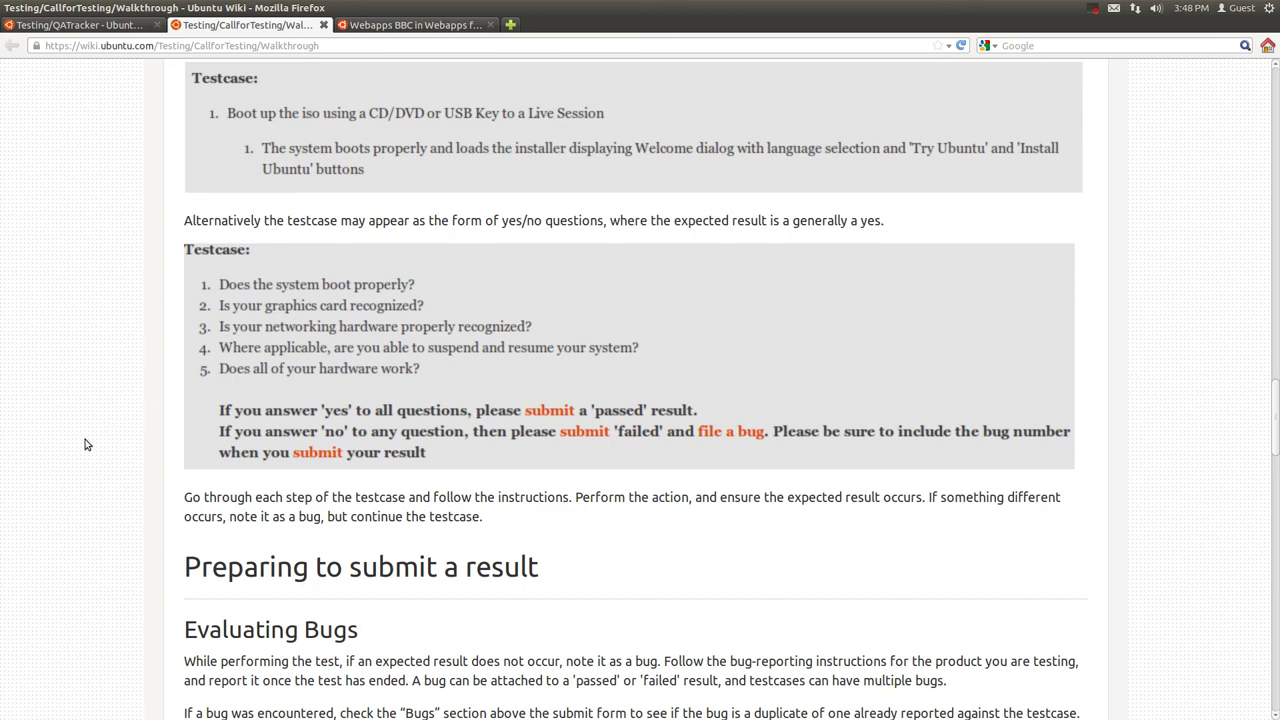
Step: Review the walkthrough's guidance on evaluating bugs, determining the result and submitting a failed result
scroll(86, 447, down, 2)
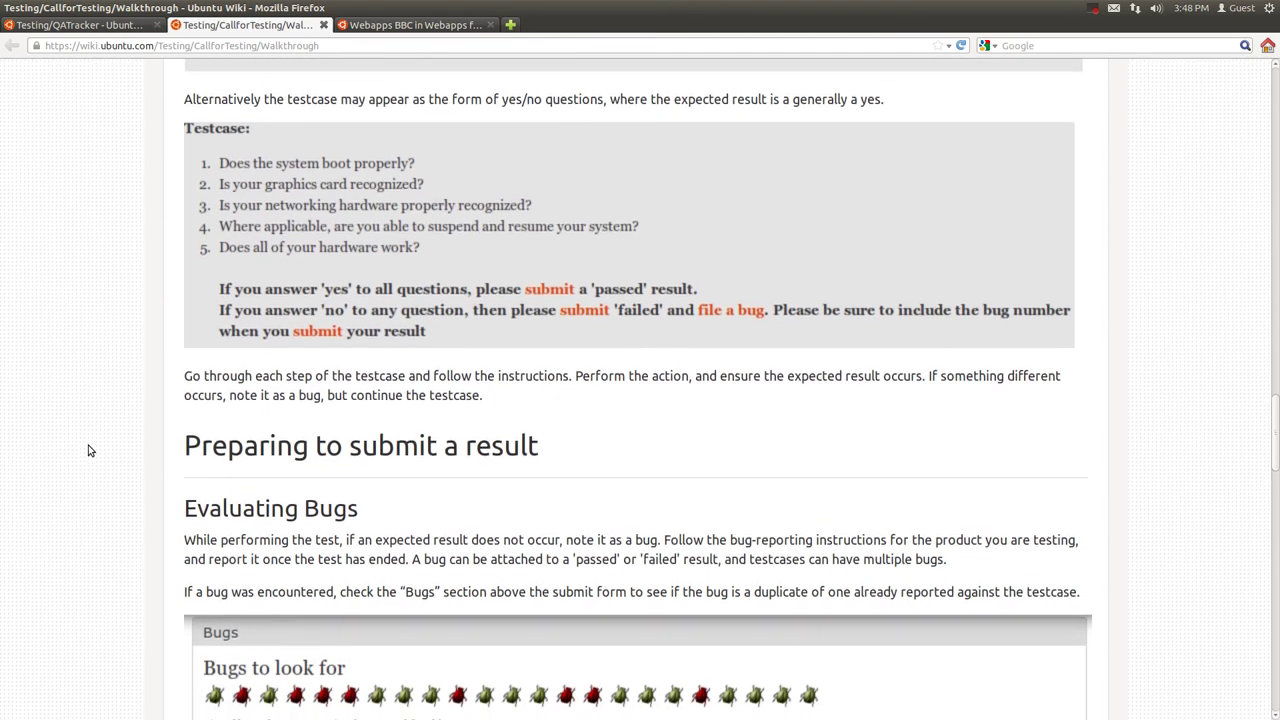
scroll(88, 451, down, 6)
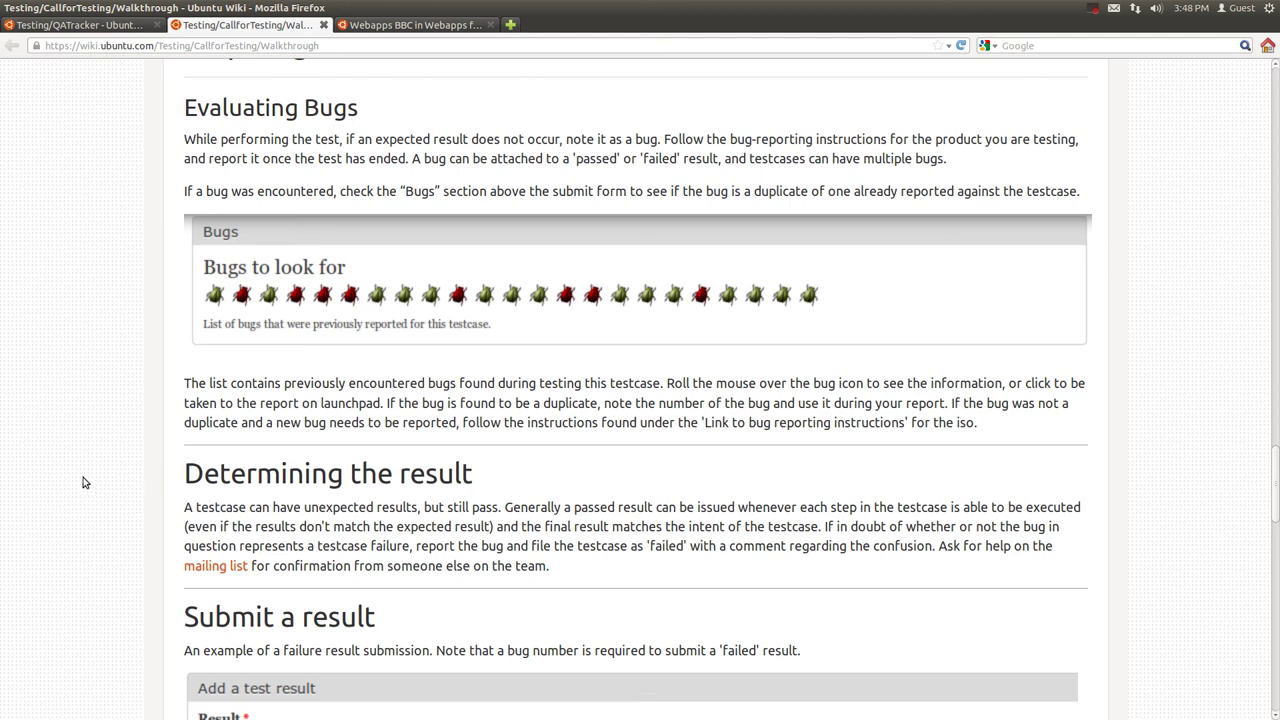
scroll(84, 483, down, 8)
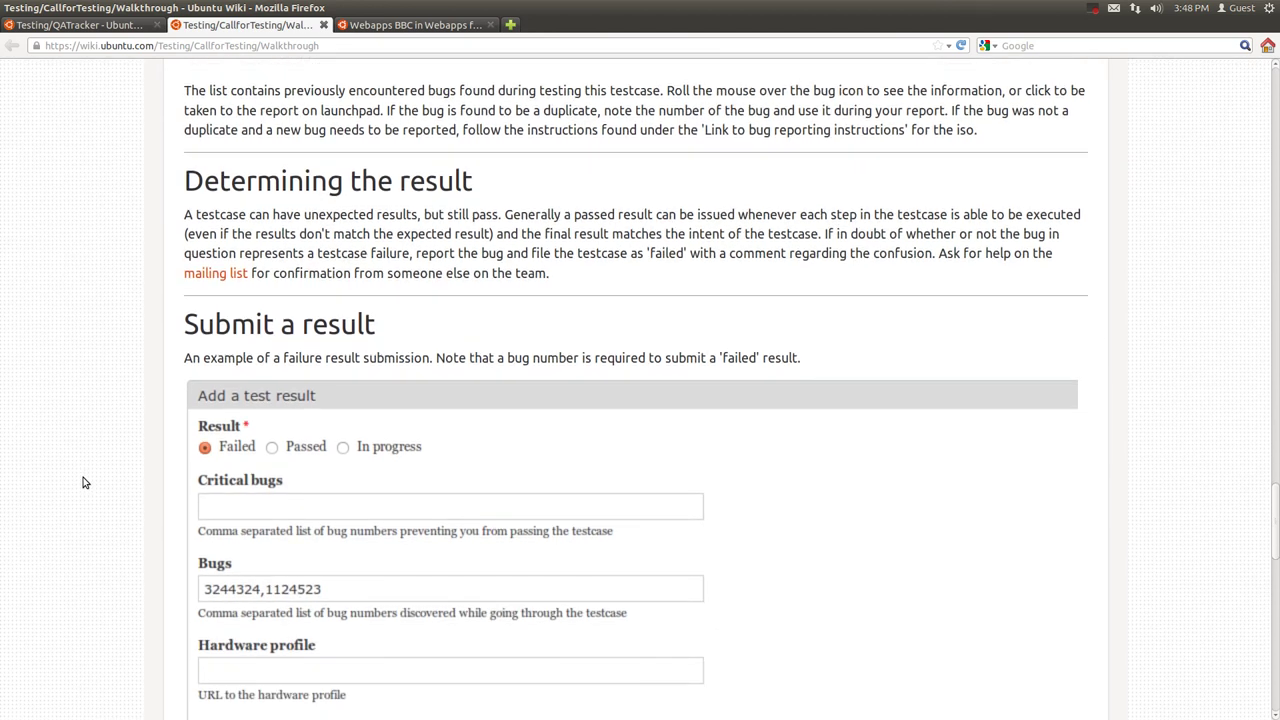
scroll(84, 483, down, 2)
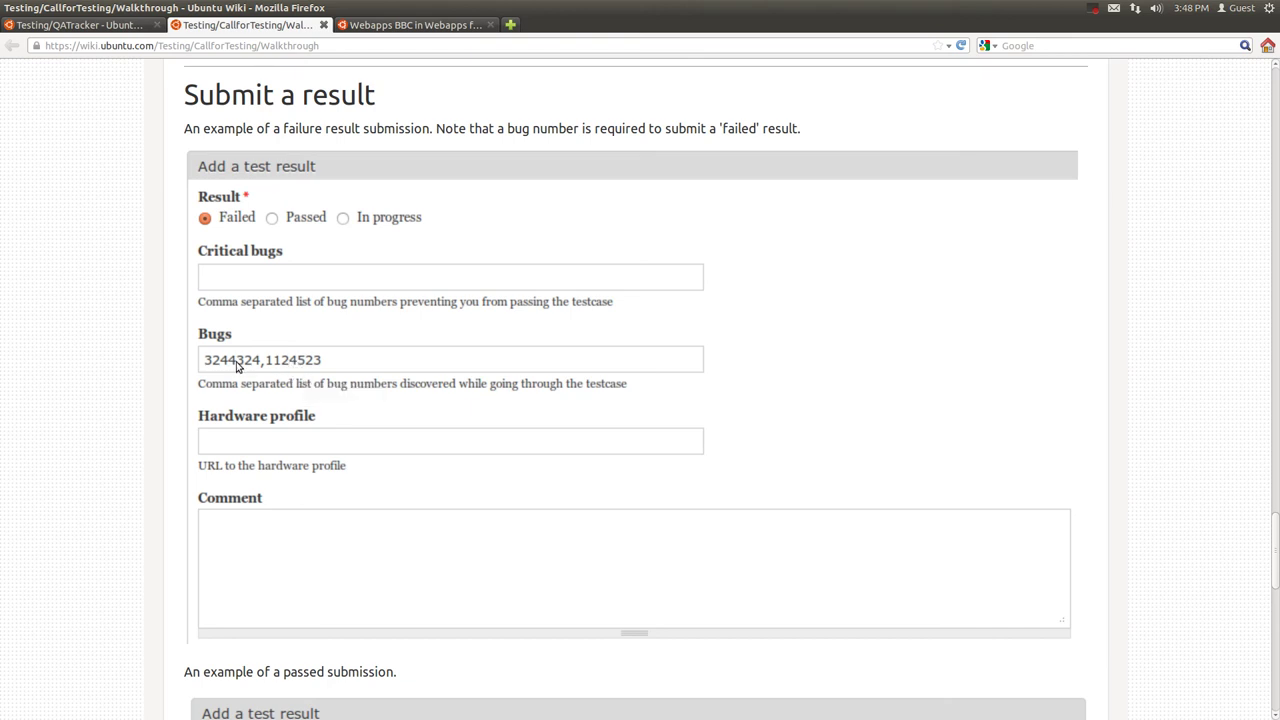
Step: Review the walkthrough's example of a passed submission and its Finishing Up and Next Steps sections
scroll(104, 374, down, 5)
scroll(102, 375, down, 6)
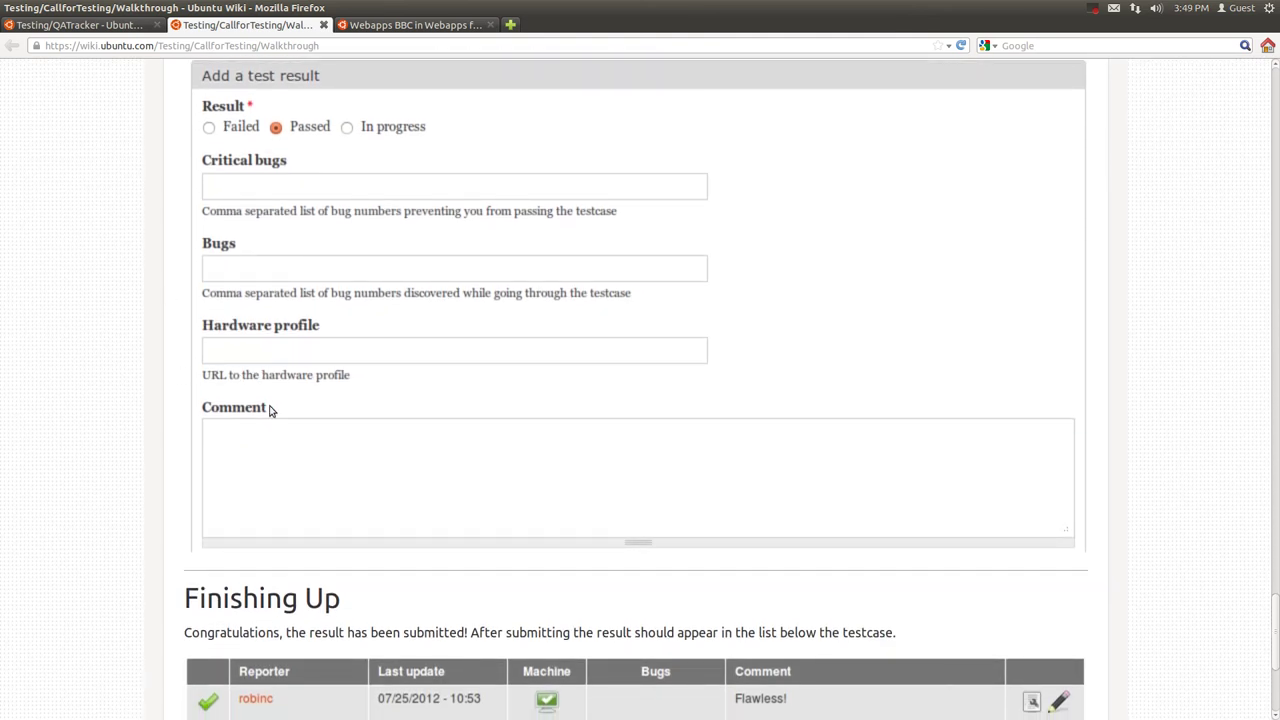
scroll(113, 428, down, 5)
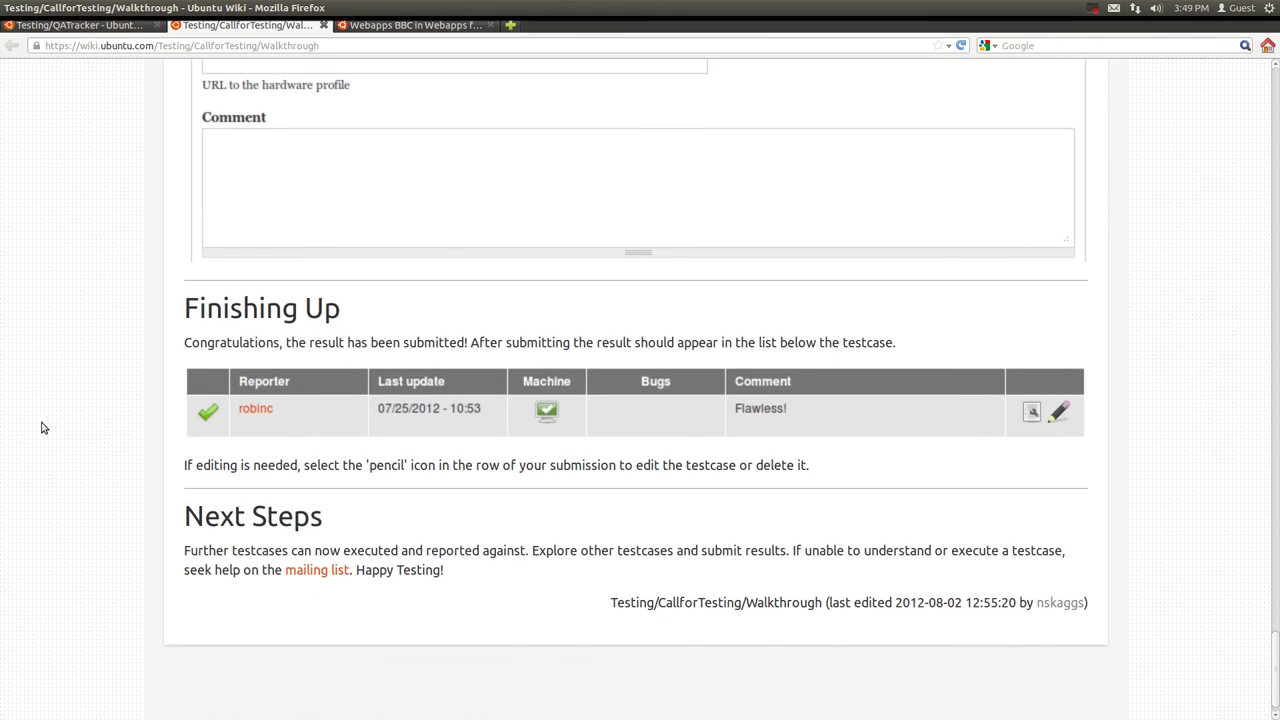
Step: Return to the Webapps BBC testcase page and check the bug details attached to the first failed result in the submitted results list
click(361, 28)
scroll(251, 349, up, 8)
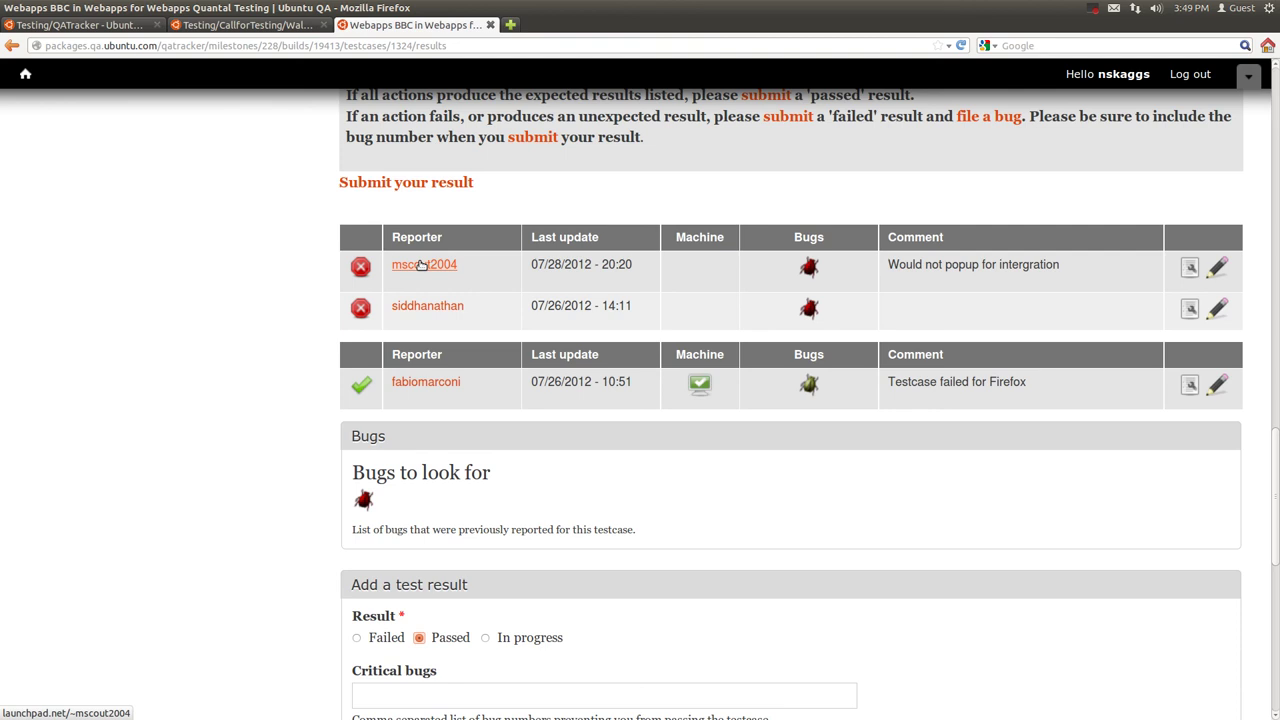
mouse_move(811, 271)
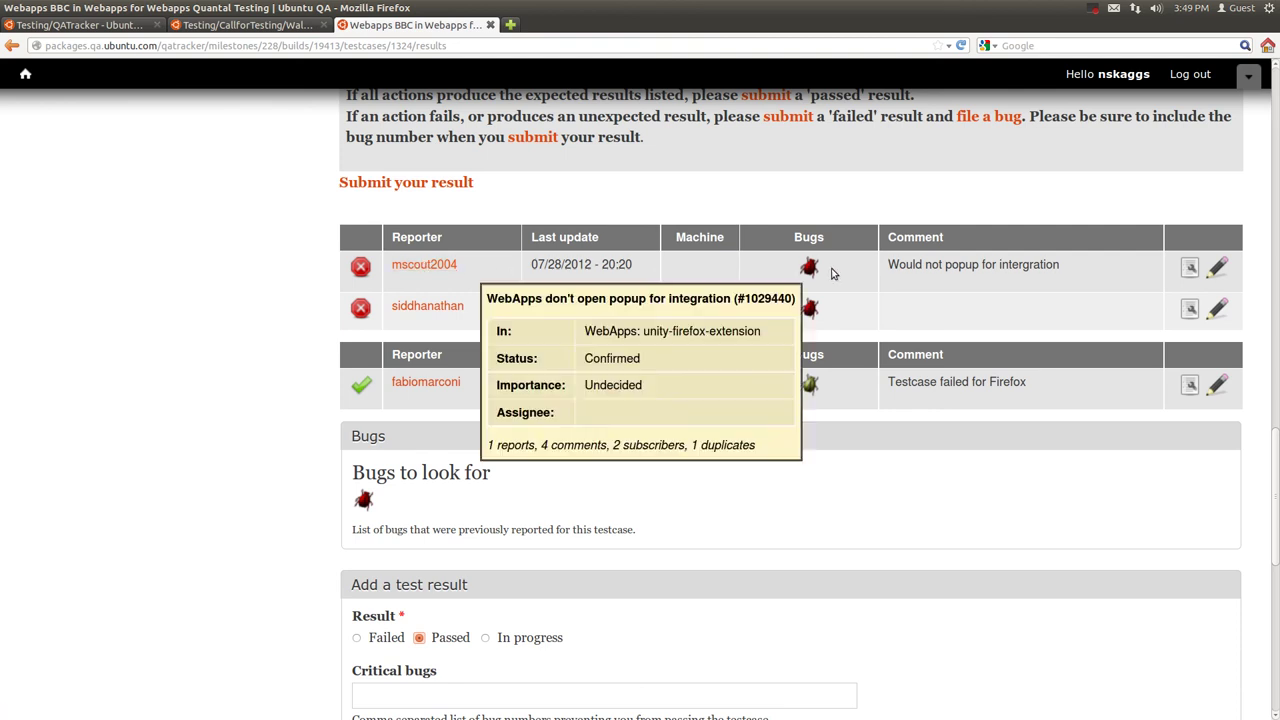
Step: Open the failed result commented "Would not popup for intergration" for editing and review its Test result fields and the update and delete options
click(1215, 271)
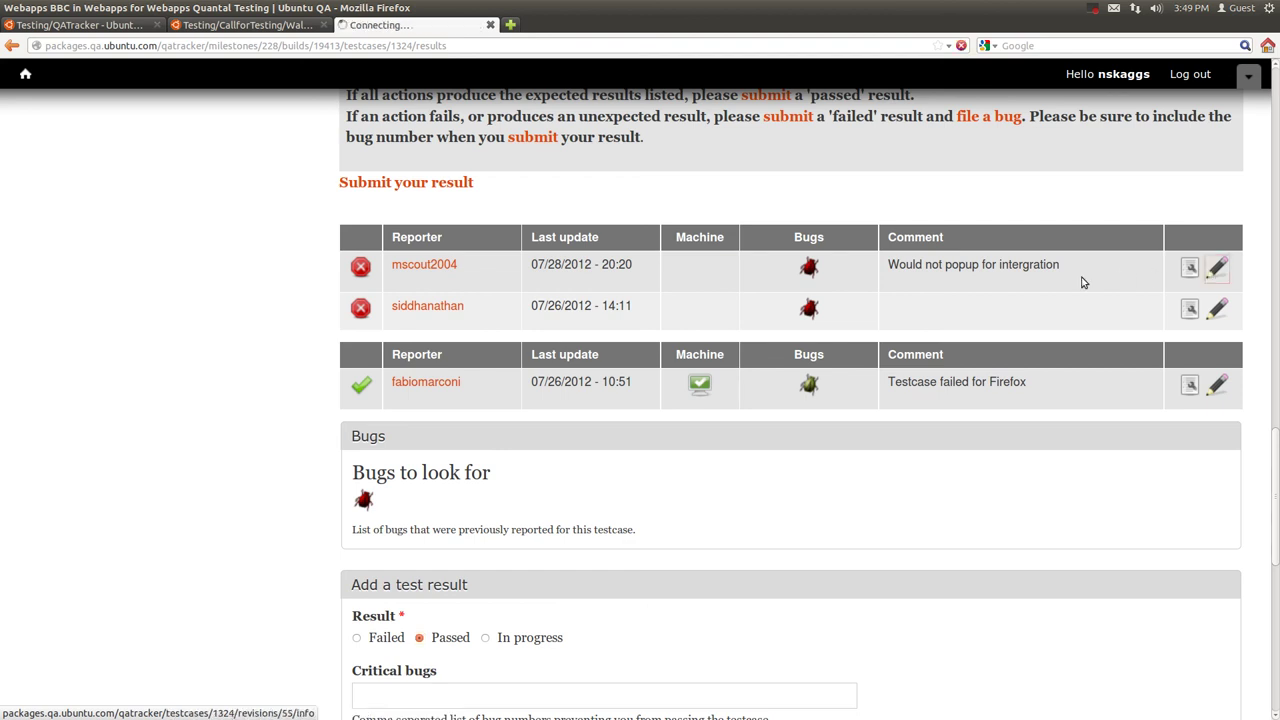
scroll(341, 400, down, 6)
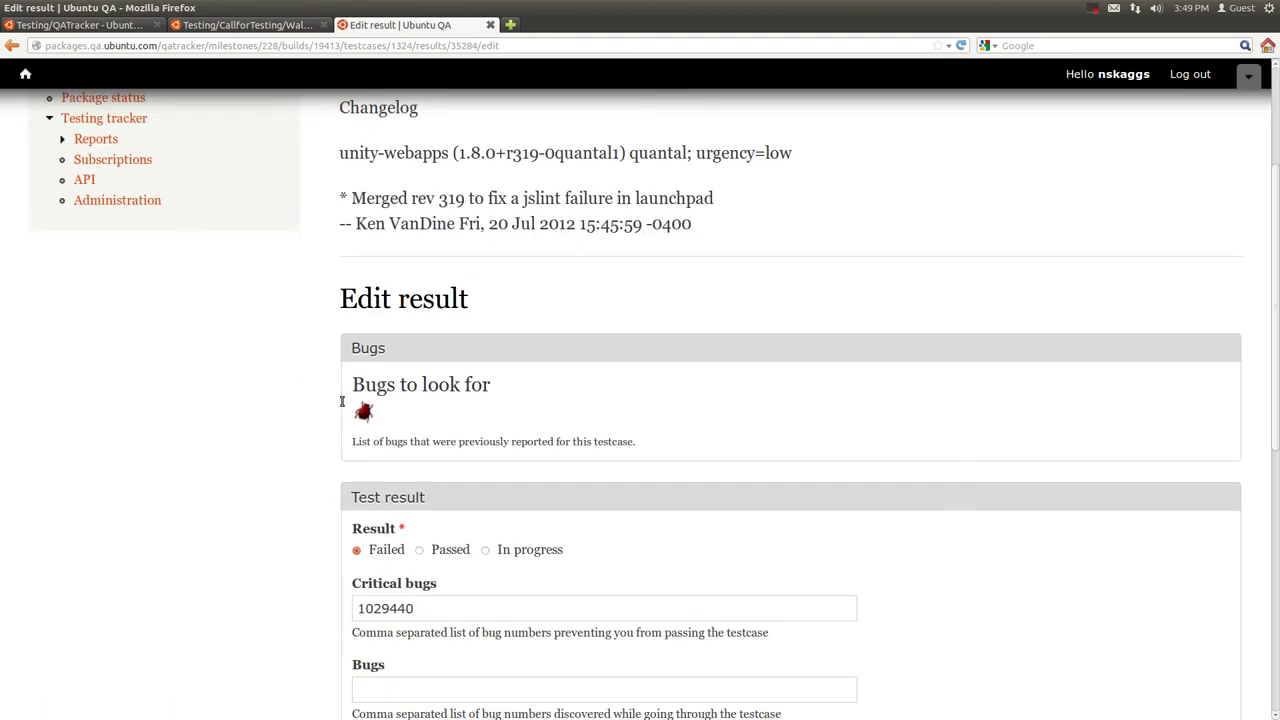
scroll(292, 407, down, 1)
scroll(292, 407, down, 3)
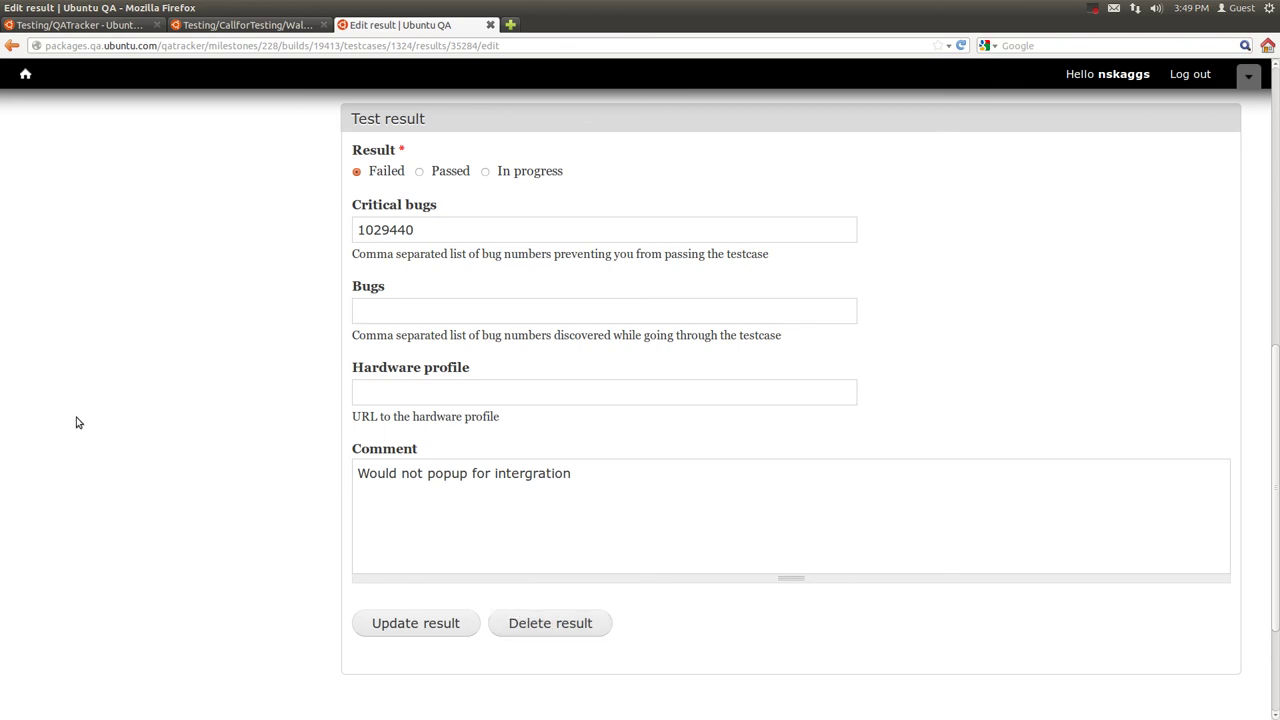
scroll(79, 423, up, 1)
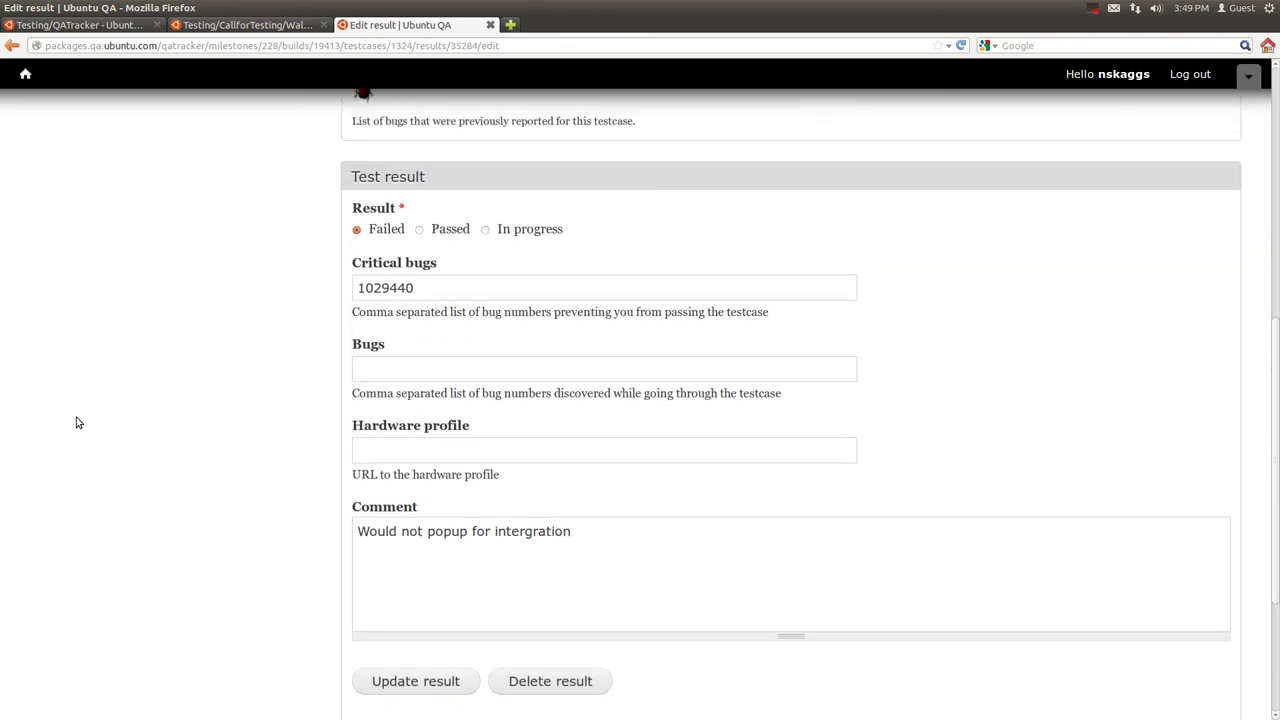